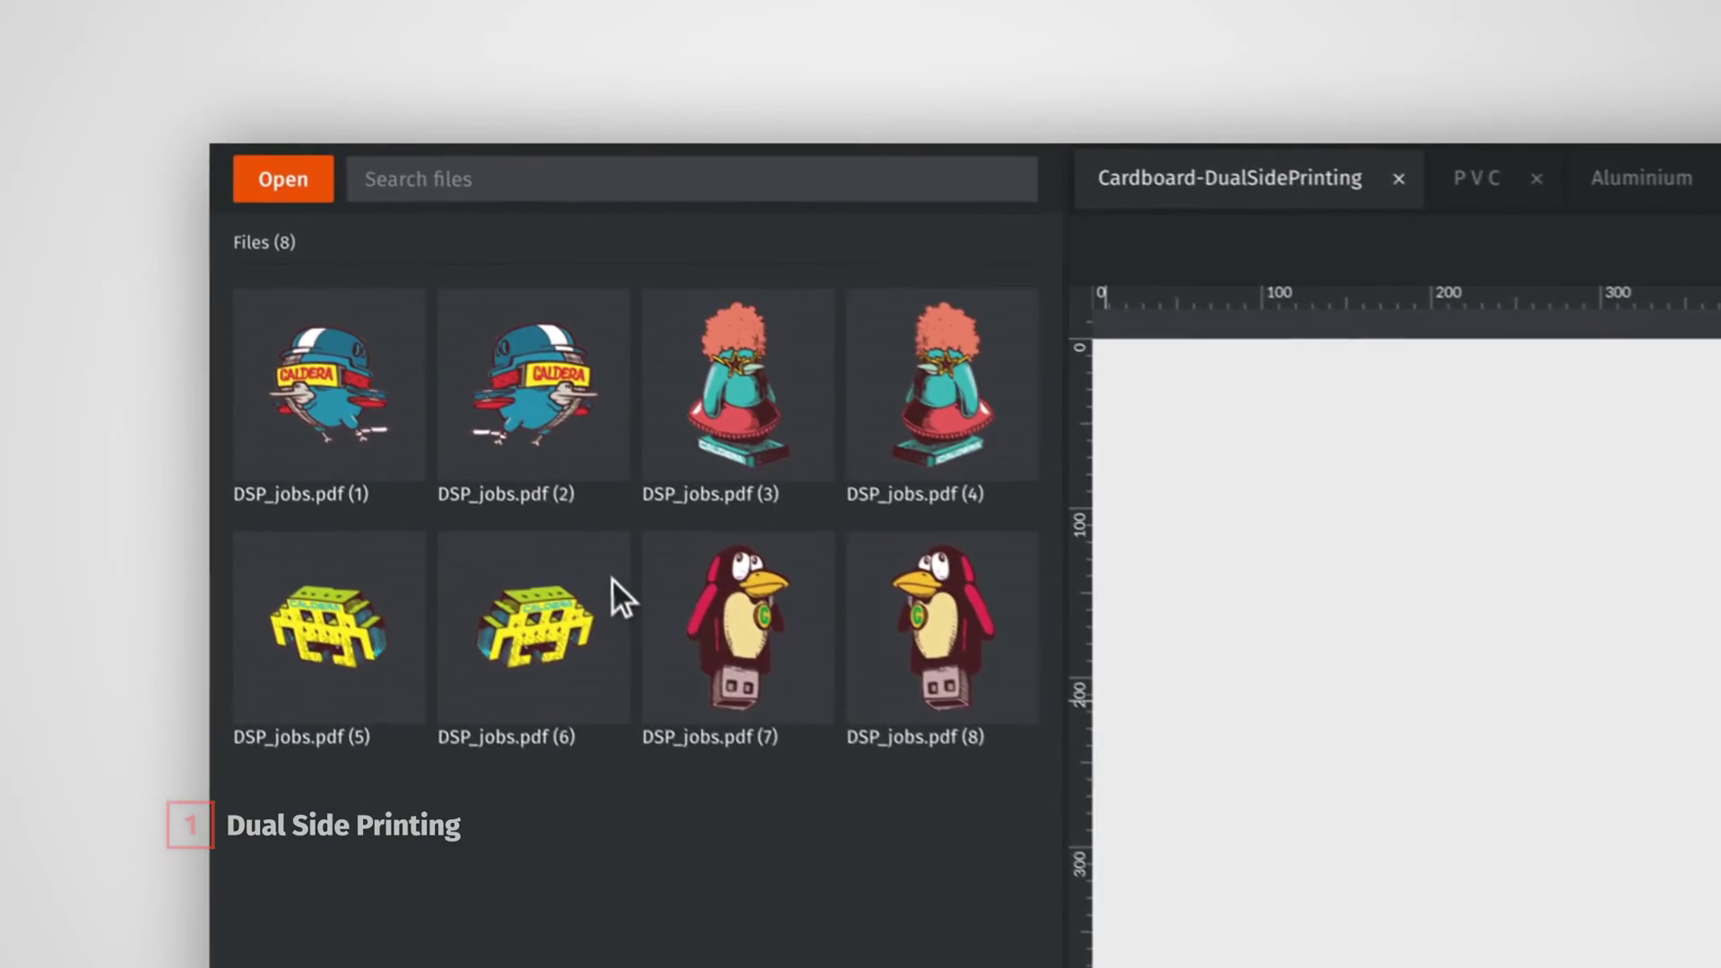
Filter to Odd_pages and drag DSP_jobs.pdf pages 1, 3, 5 and 7 onto the layout
left_click(393, 185)
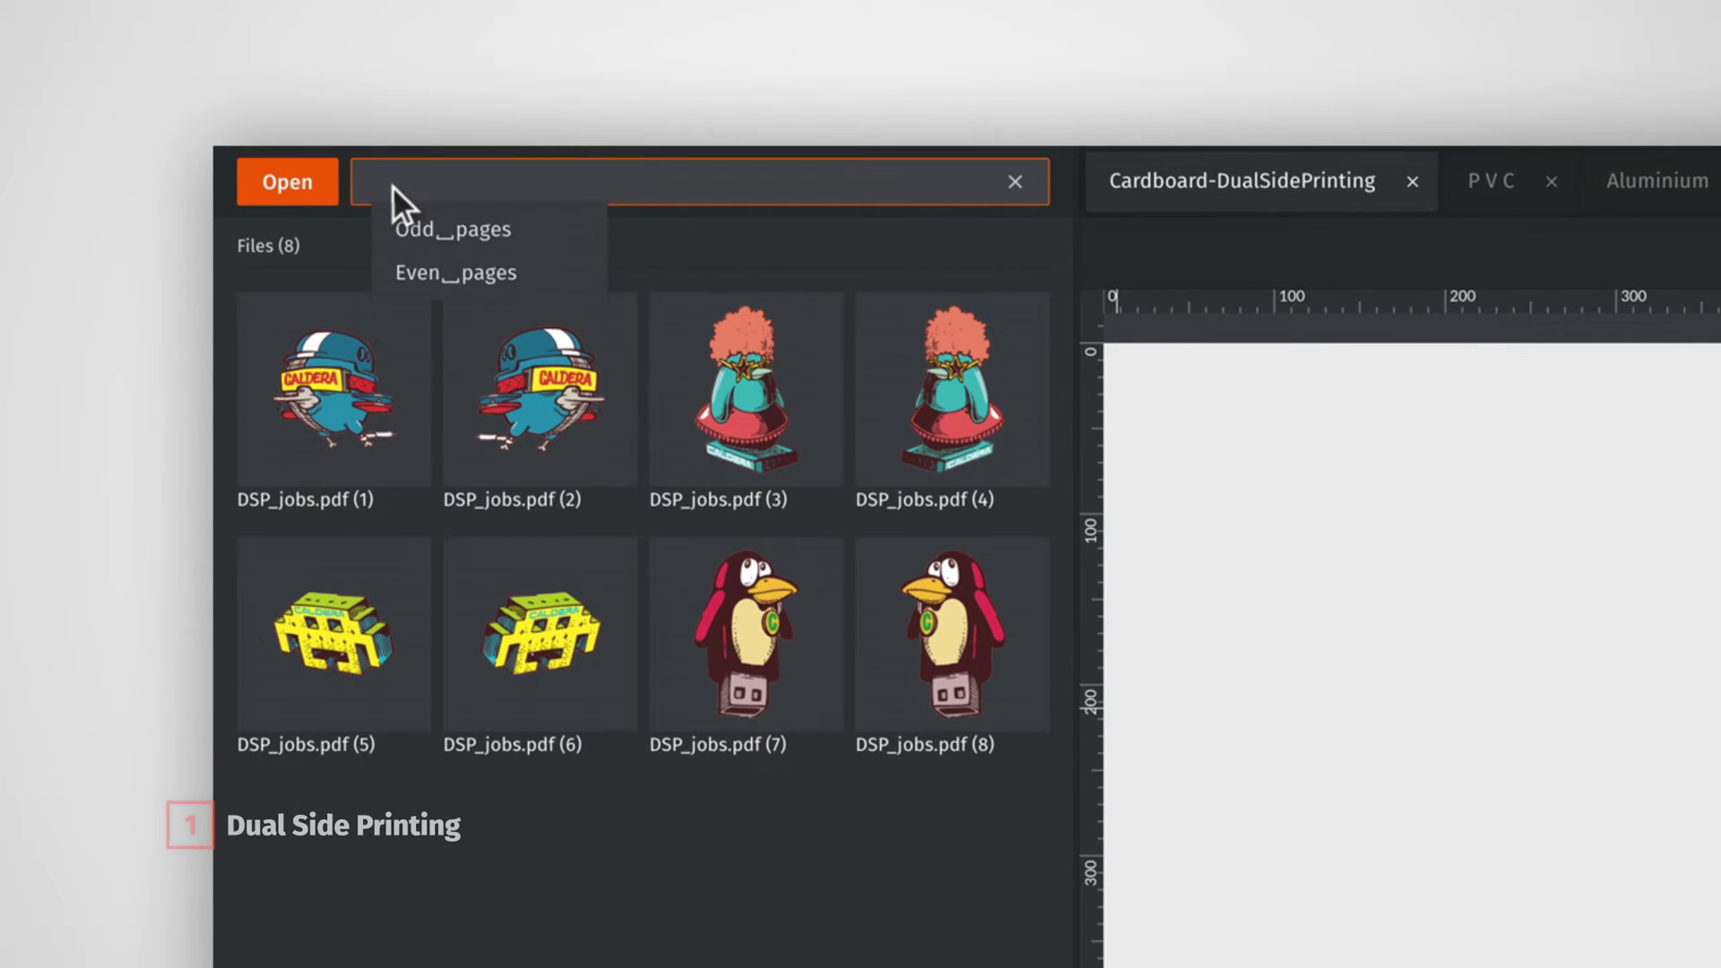
left_click(562, 233)
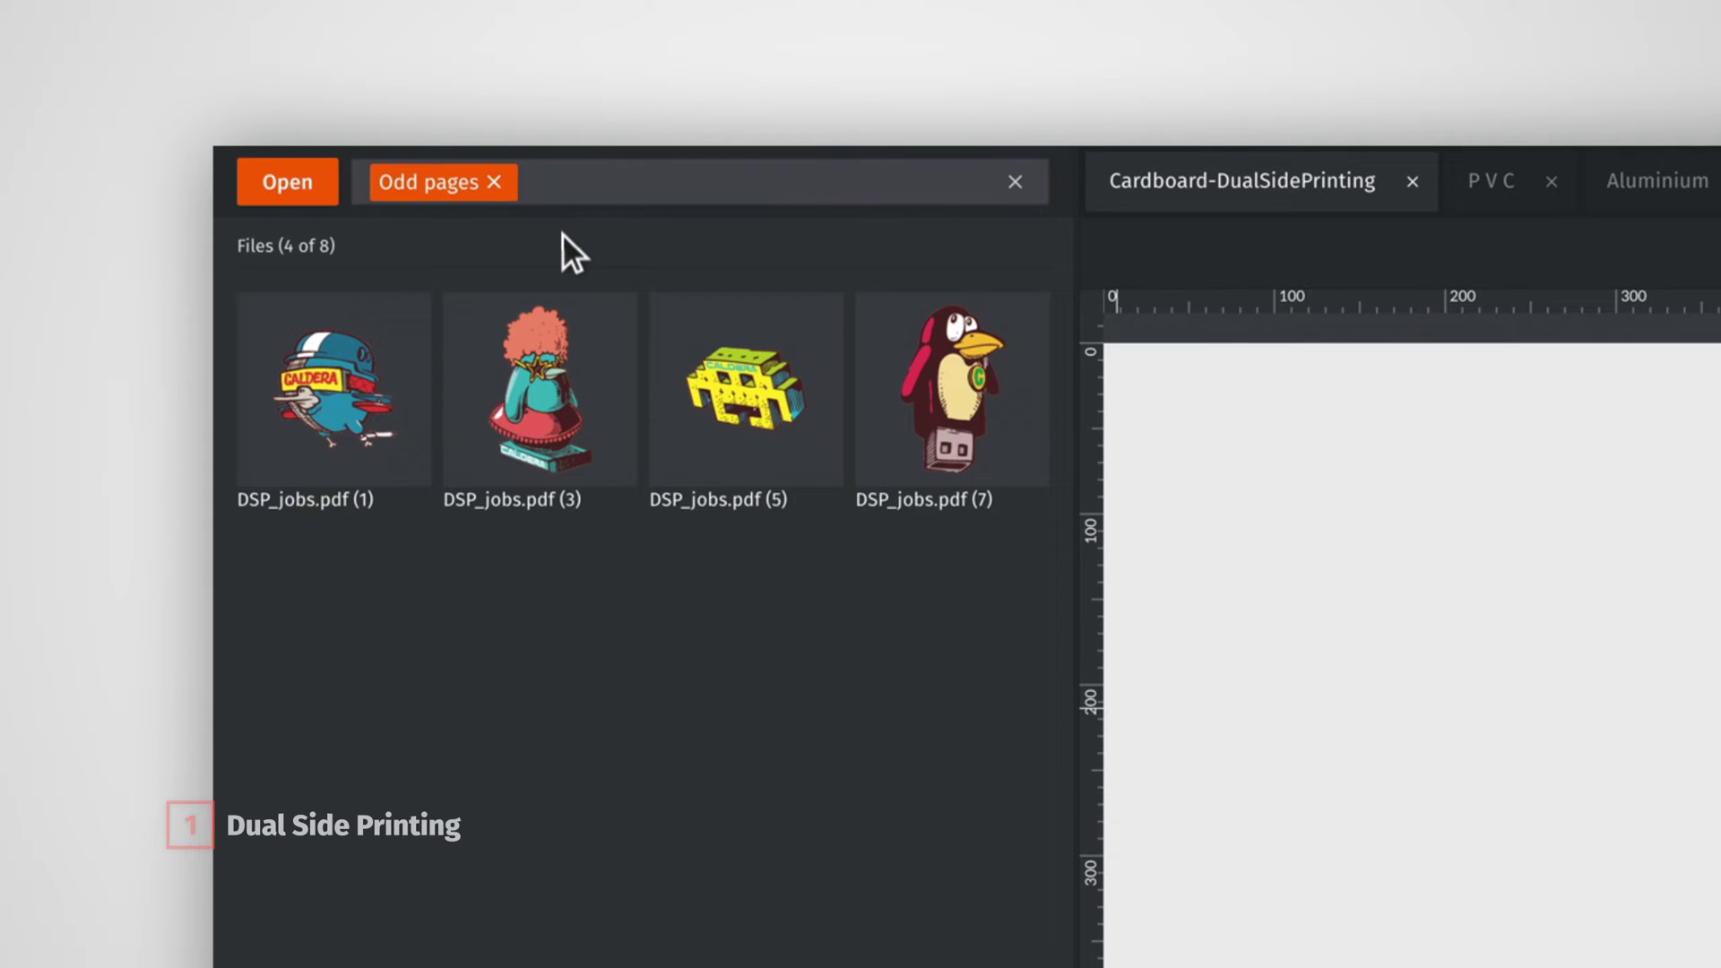
left_click(341, 402)
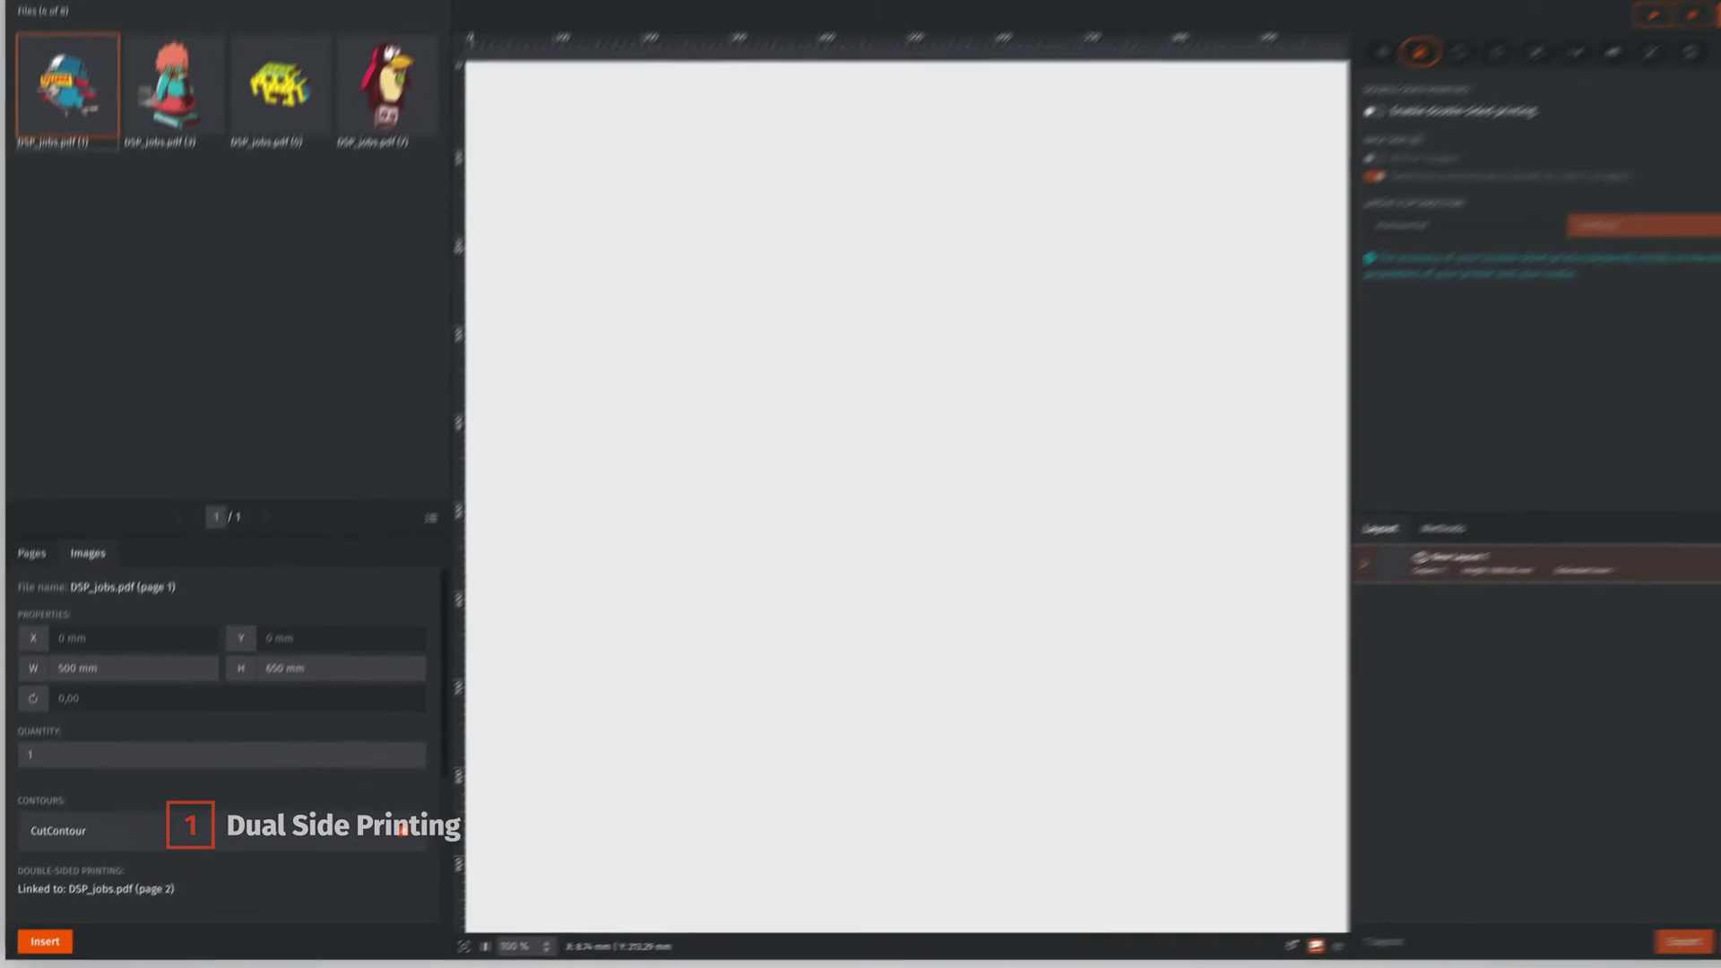
left_click(370, 130, "shift")
left_click_drag(370, 130, 858, 341)
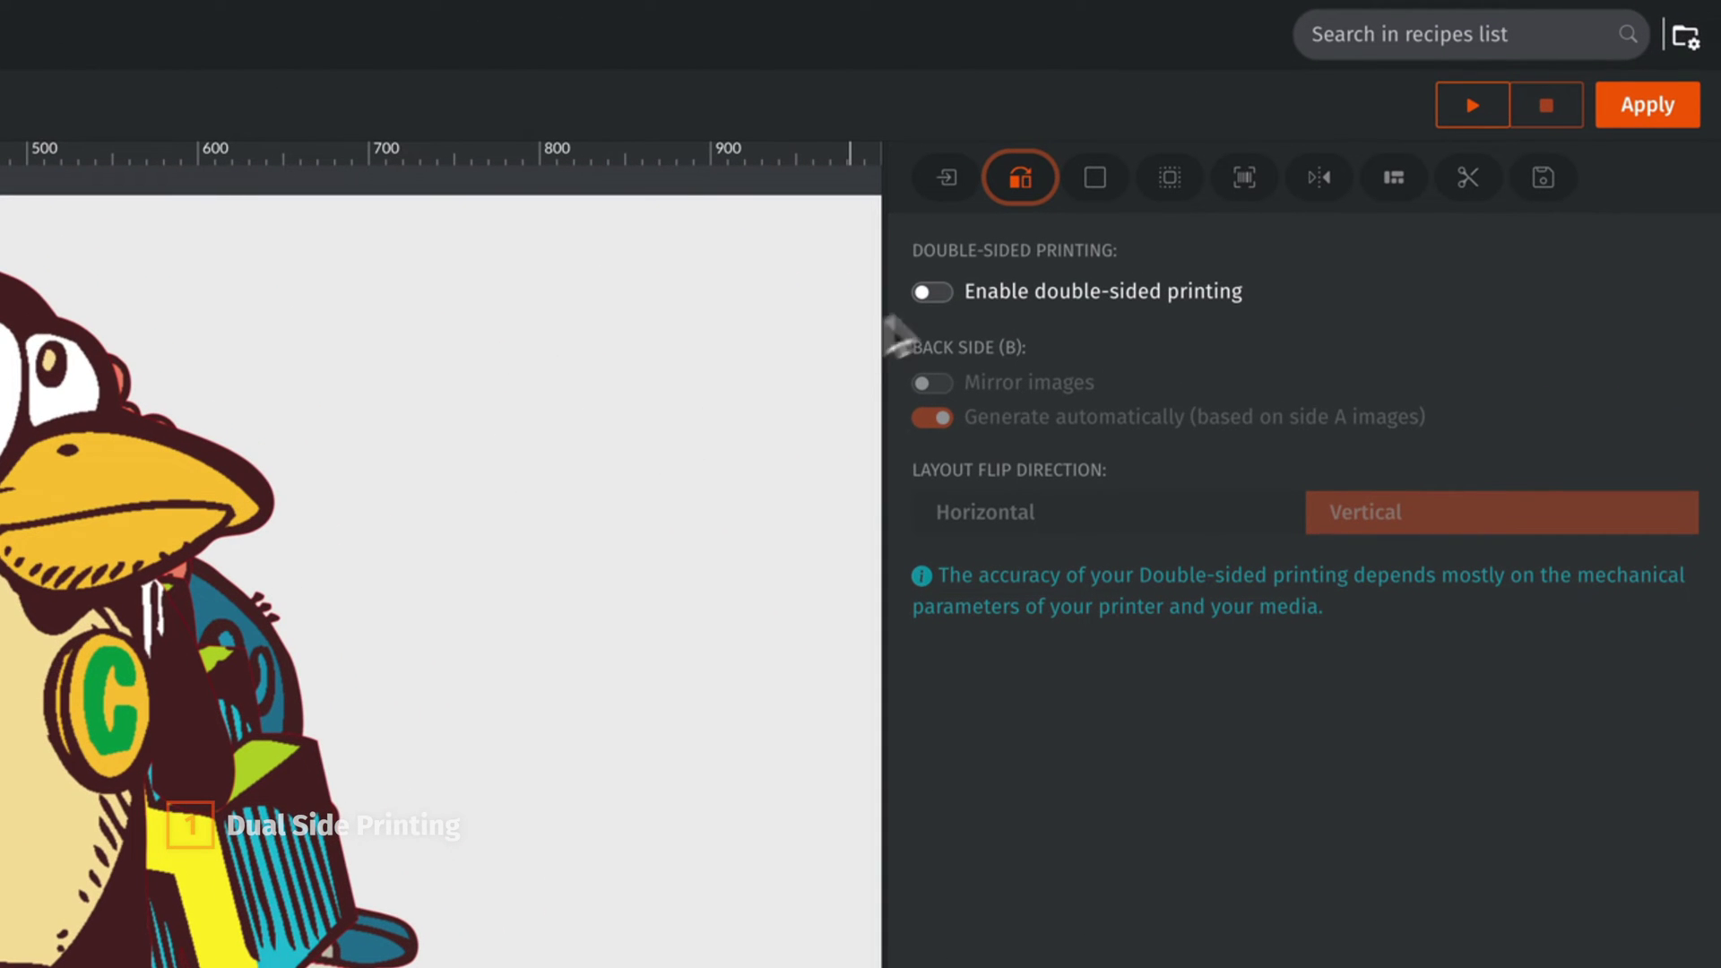
Enable double-sided printing with no automatic back side and a vertical flip, then show nesting settings
left_click(932, 292)
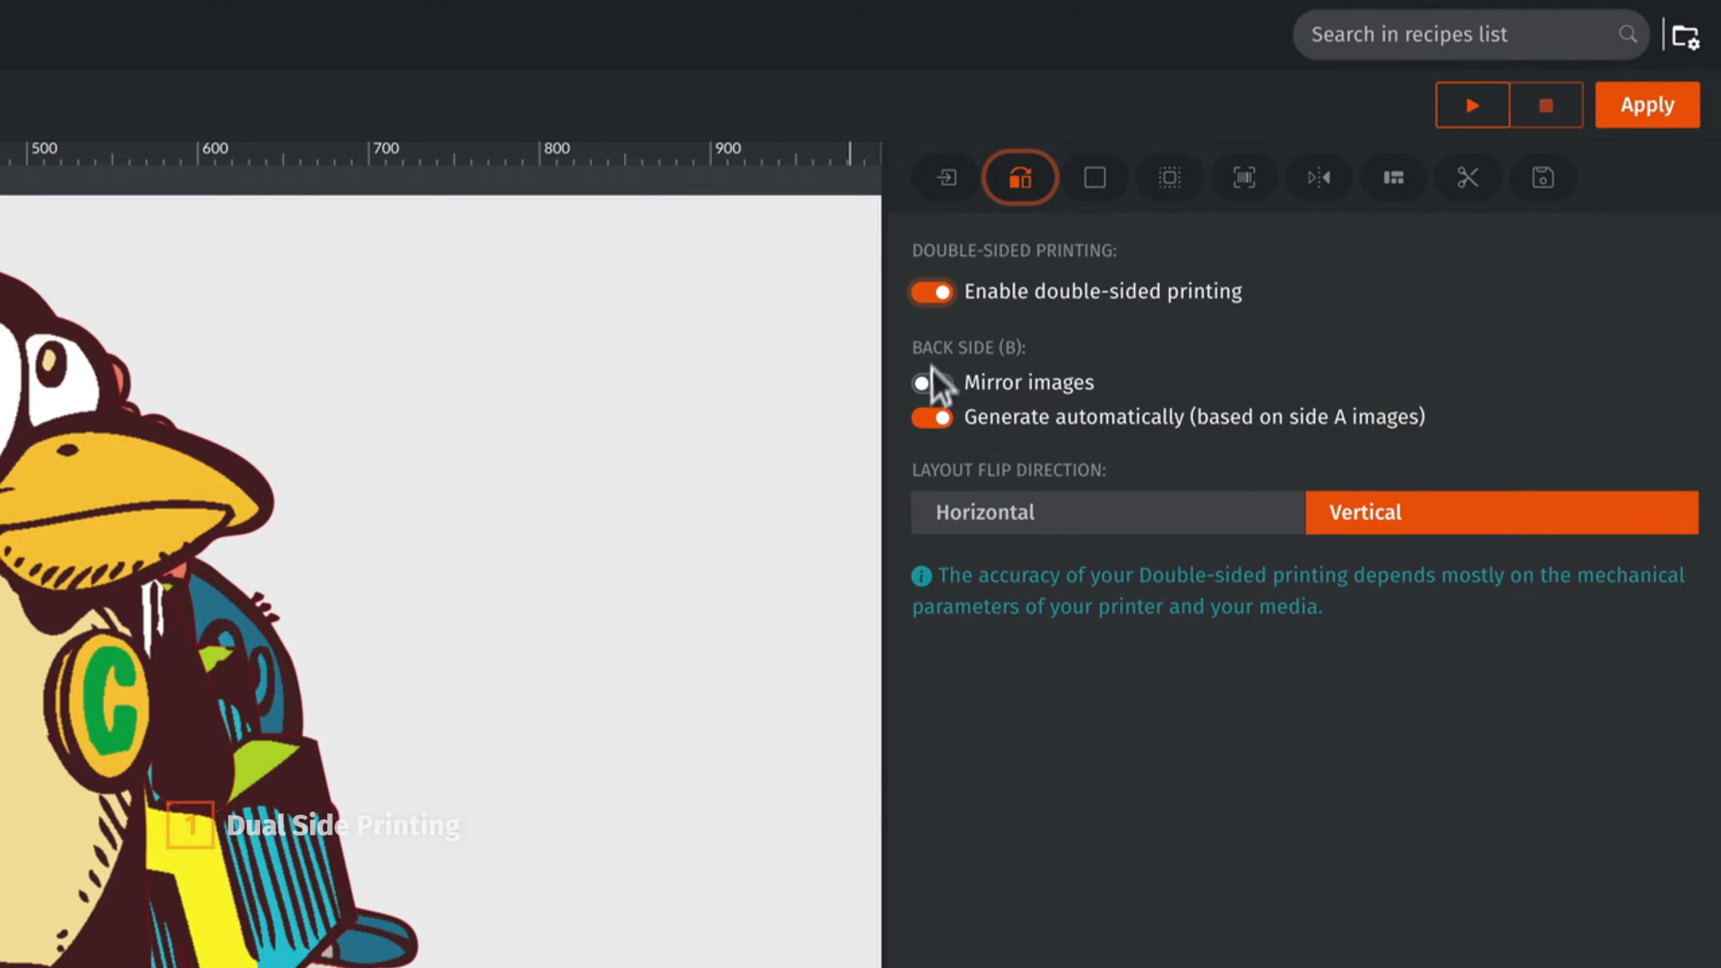
left_click(925, 417)
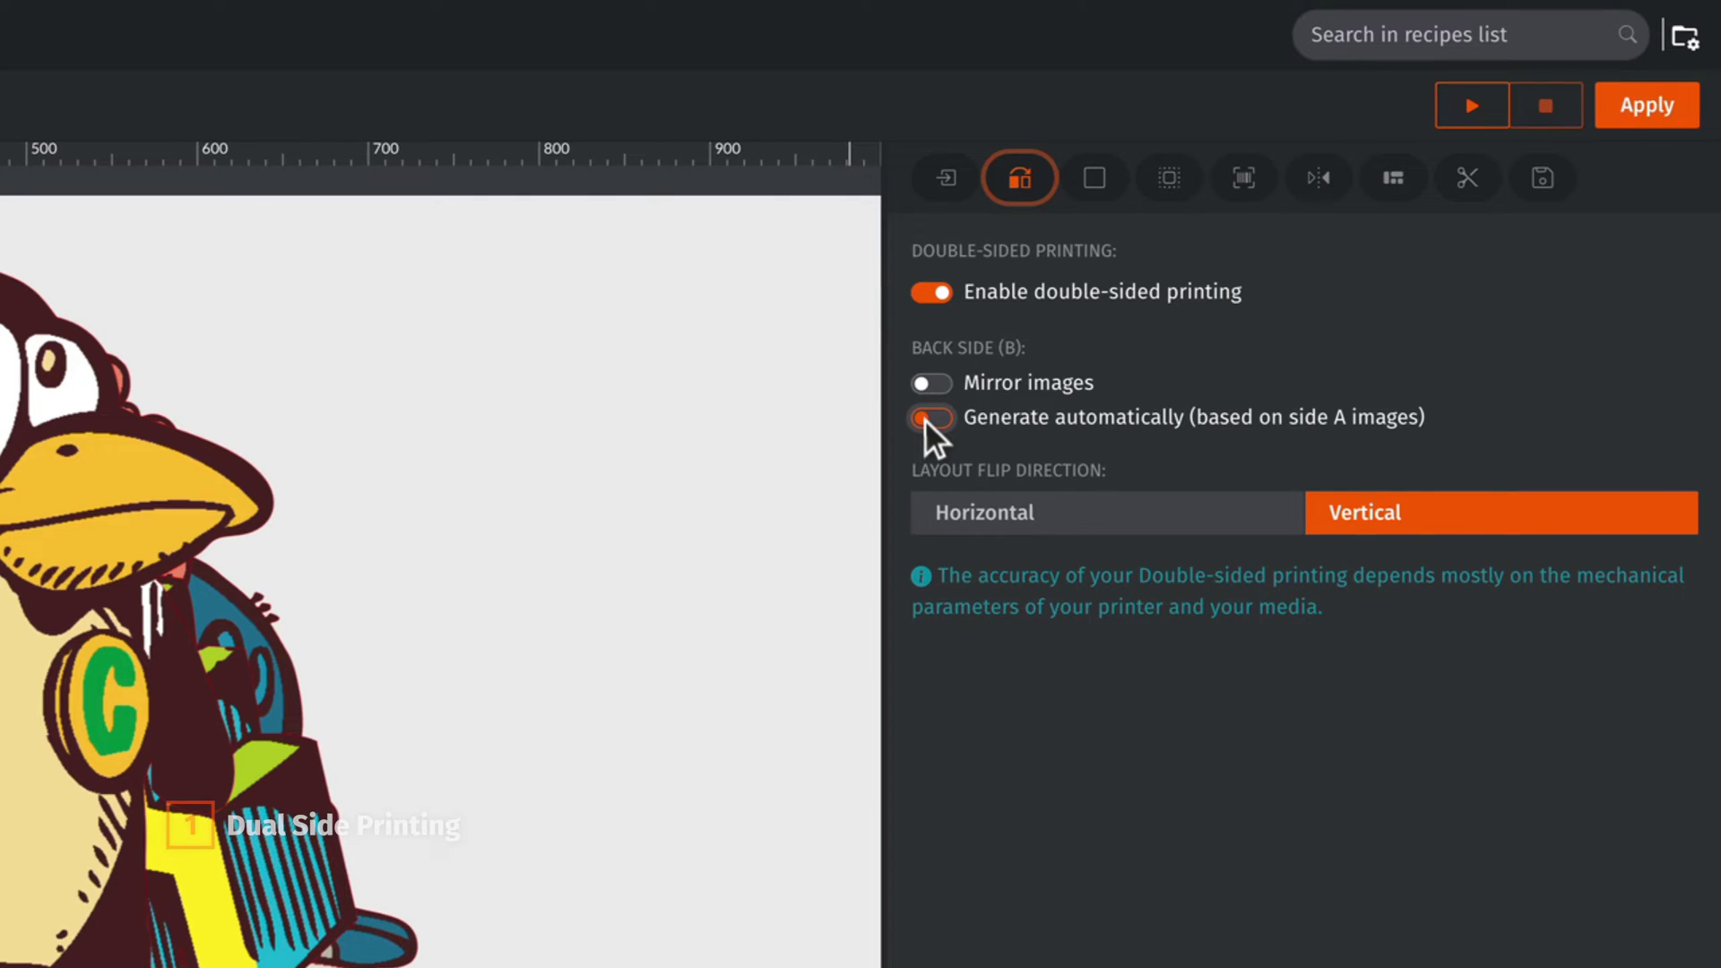
left_click(1083, 516)
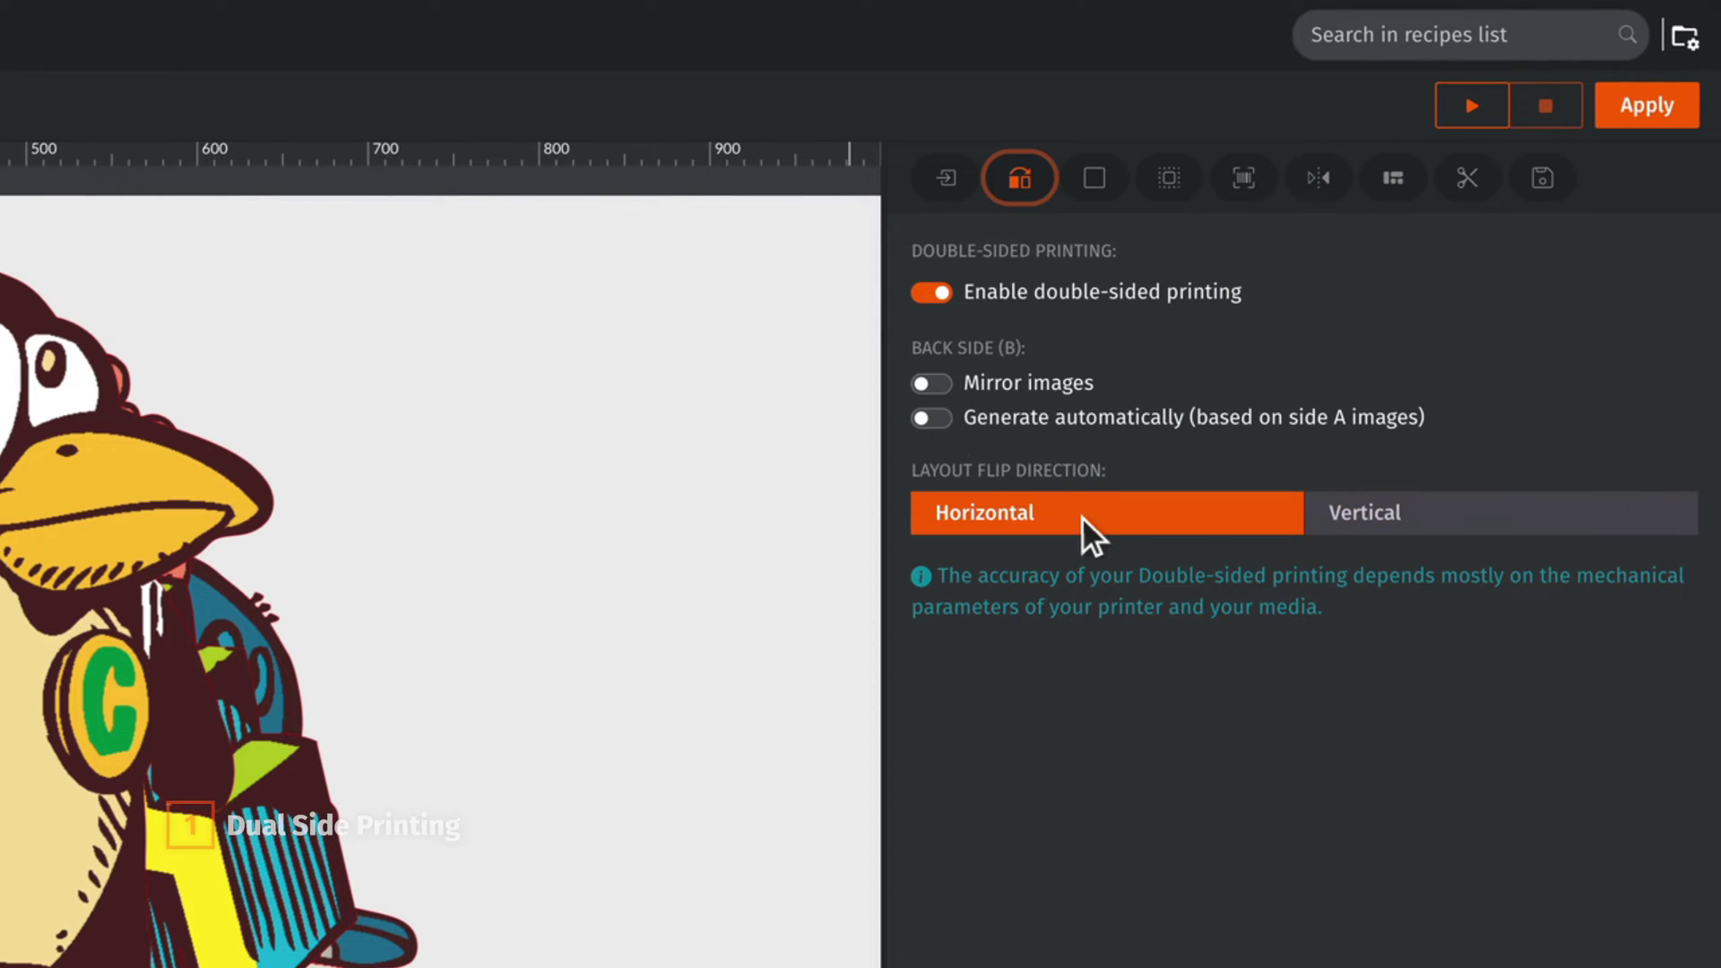
left_click(1459, 516)
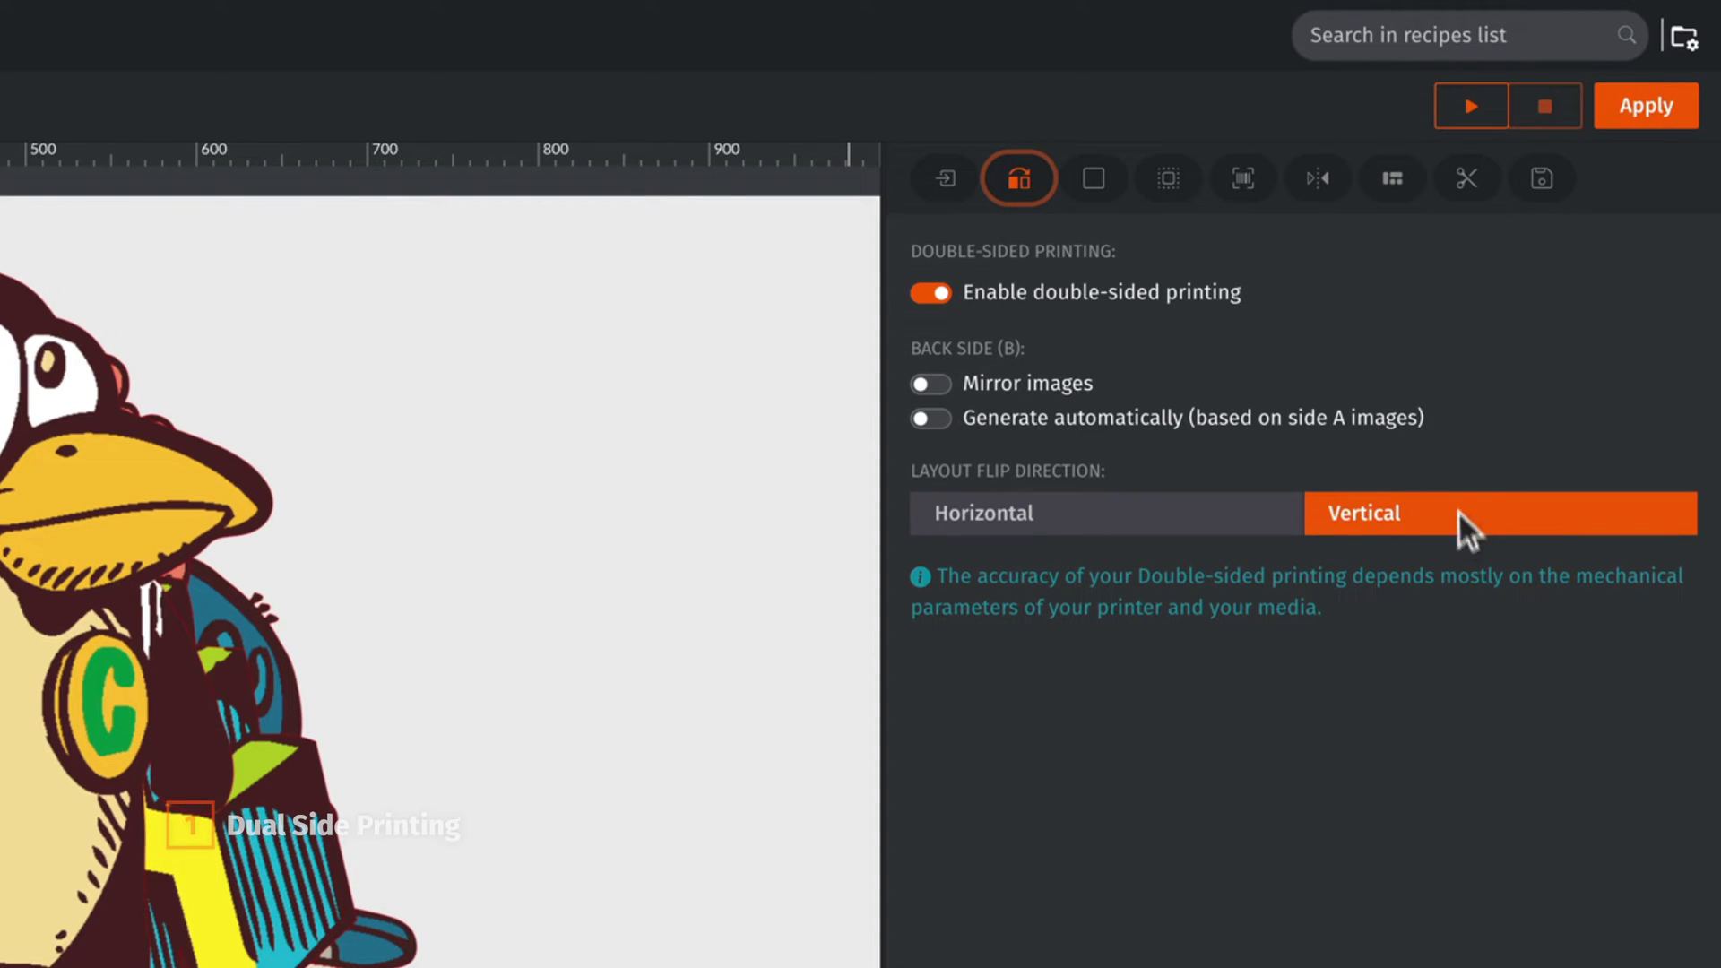
left_click(1398, 181)
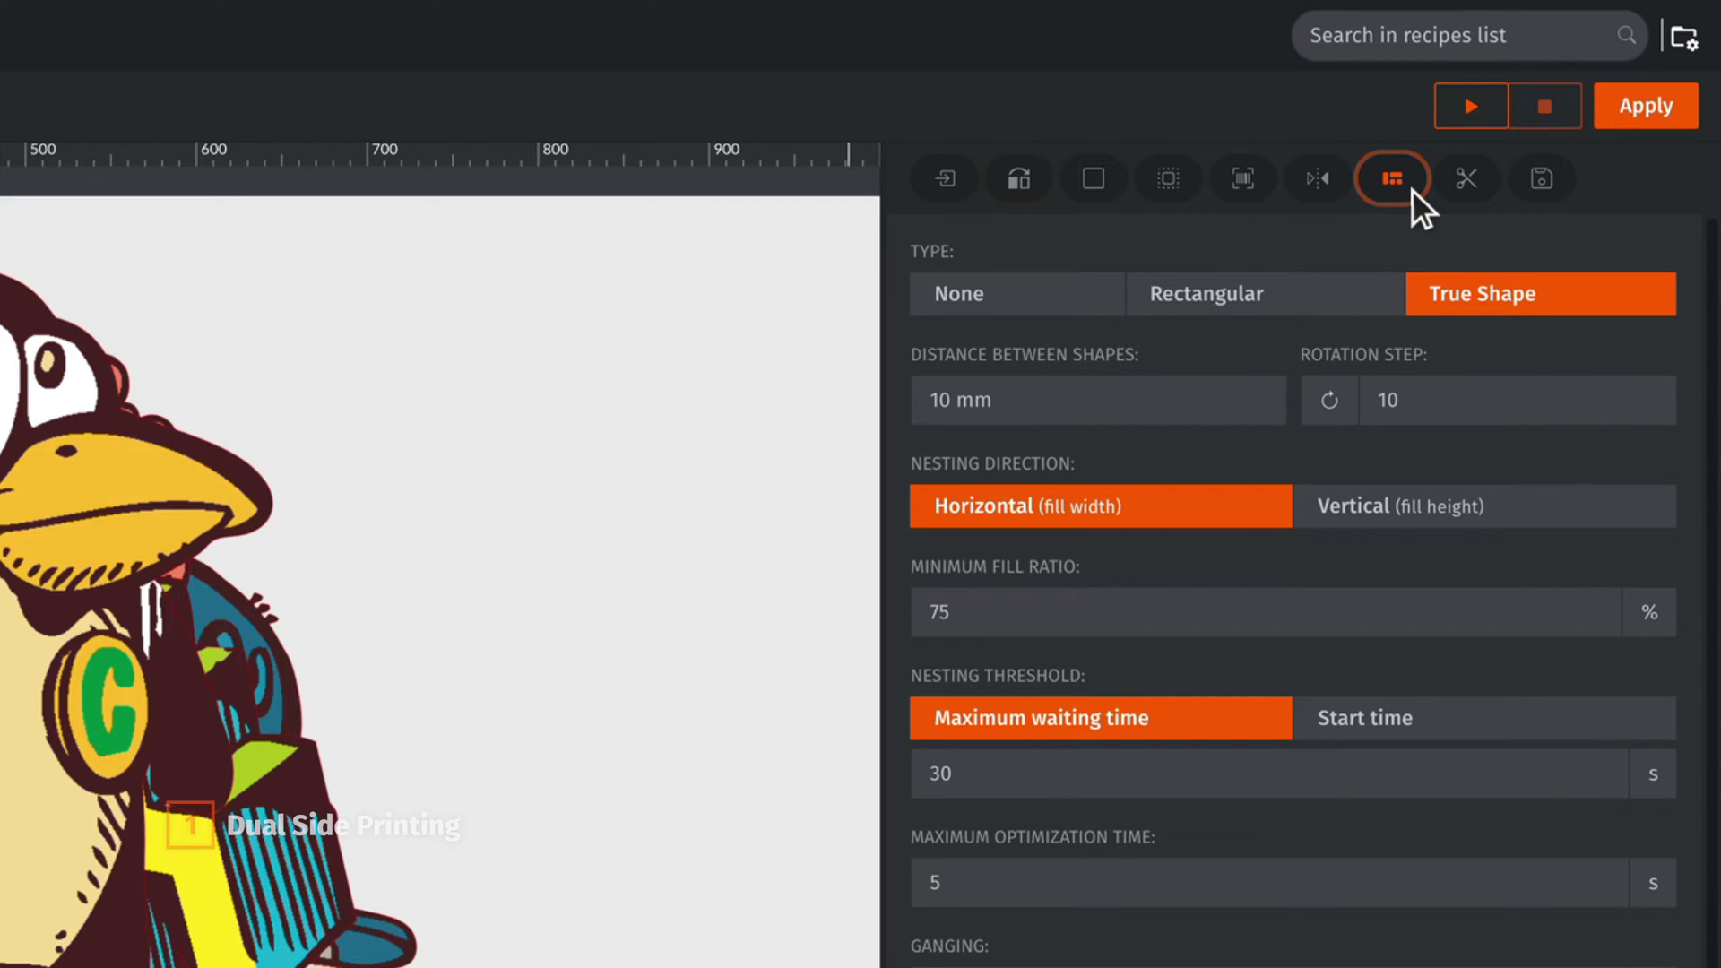
Switch on Add cut marks in the Cut settings, then bring up the Export settings
left_click(1486, 188)
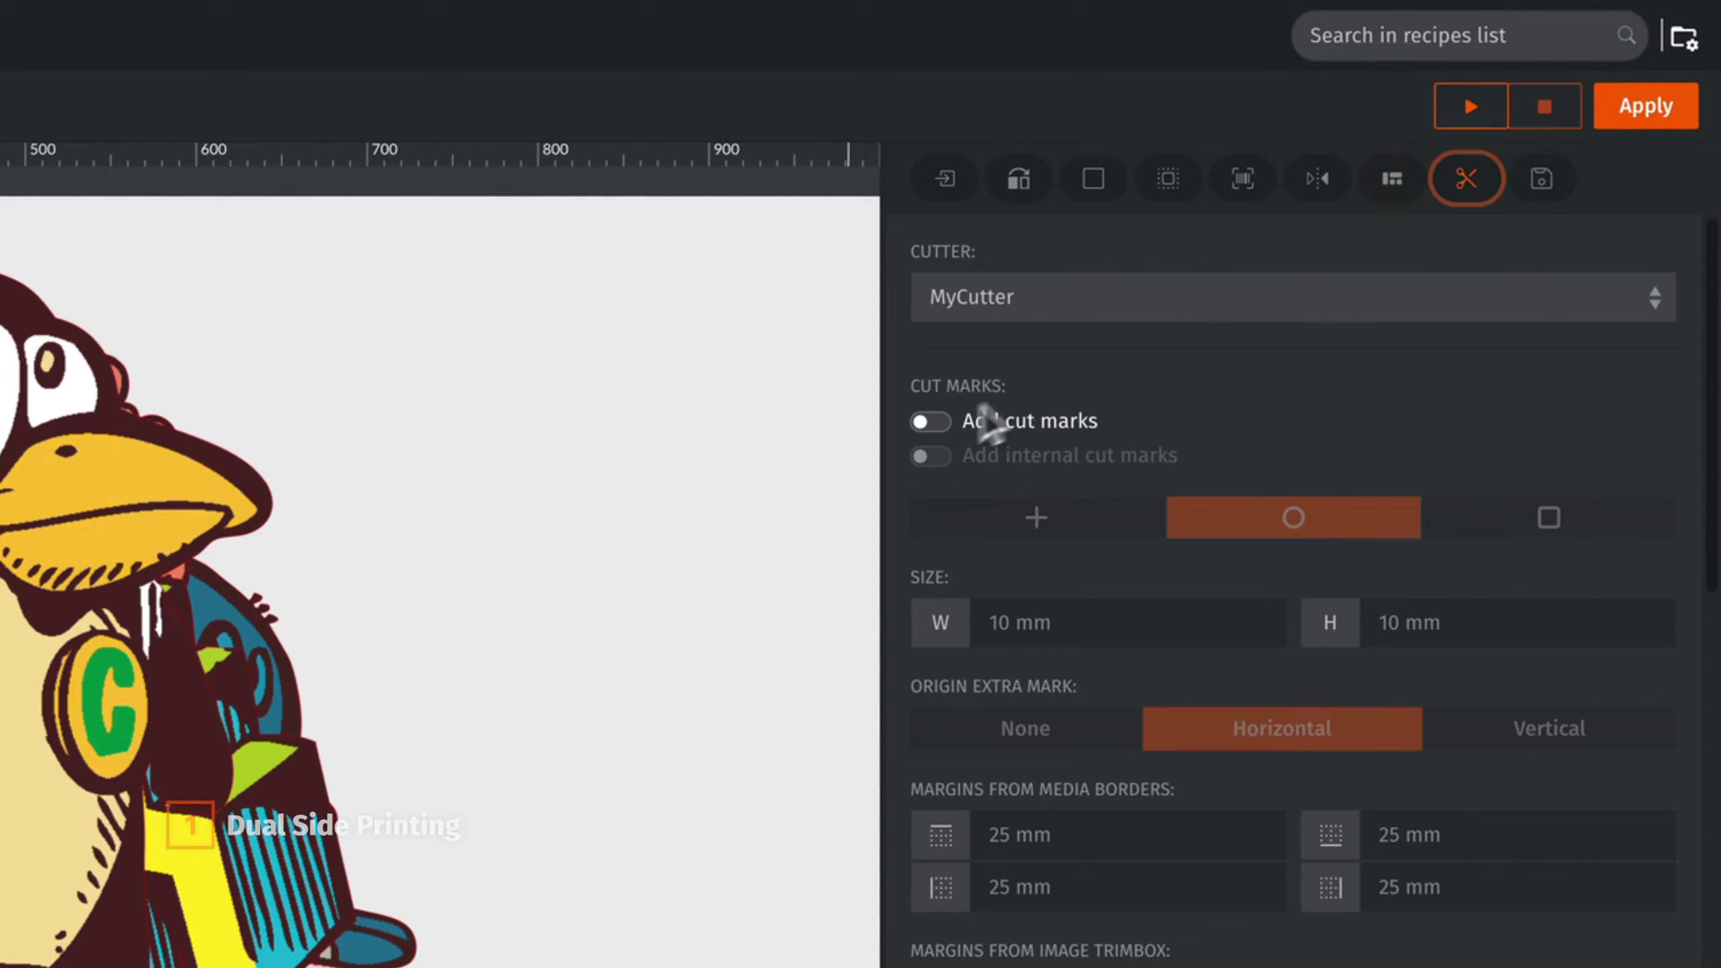
left_click(932, 423)
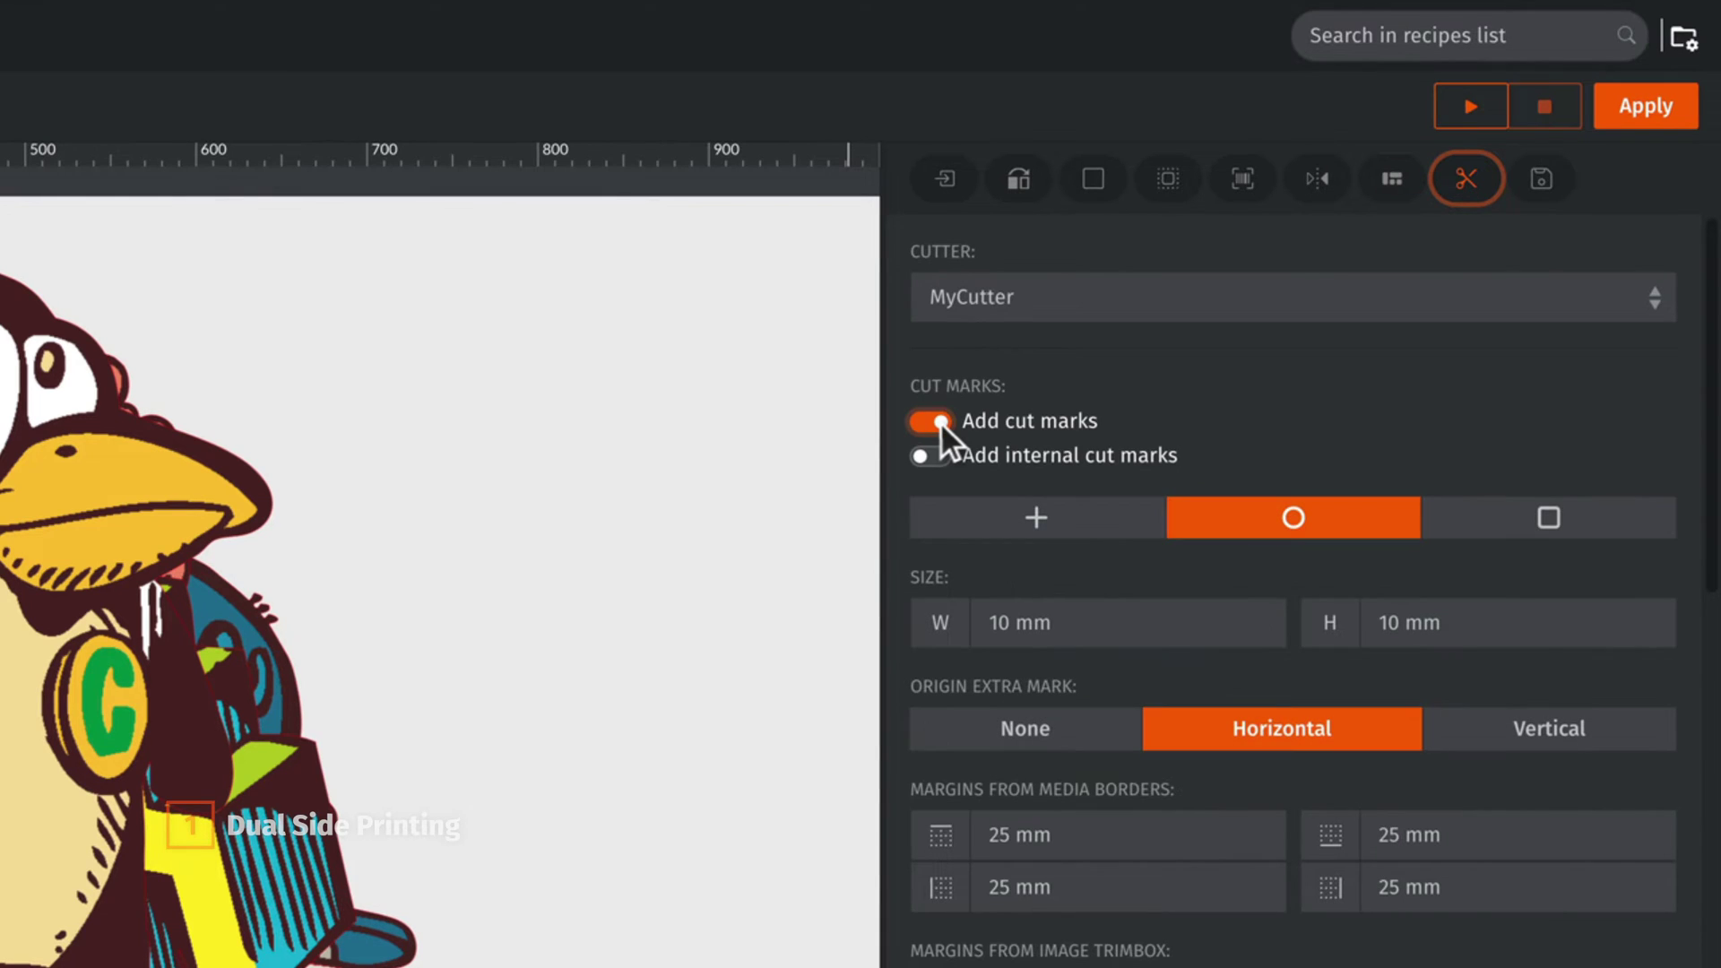
left_click(1543, 182)
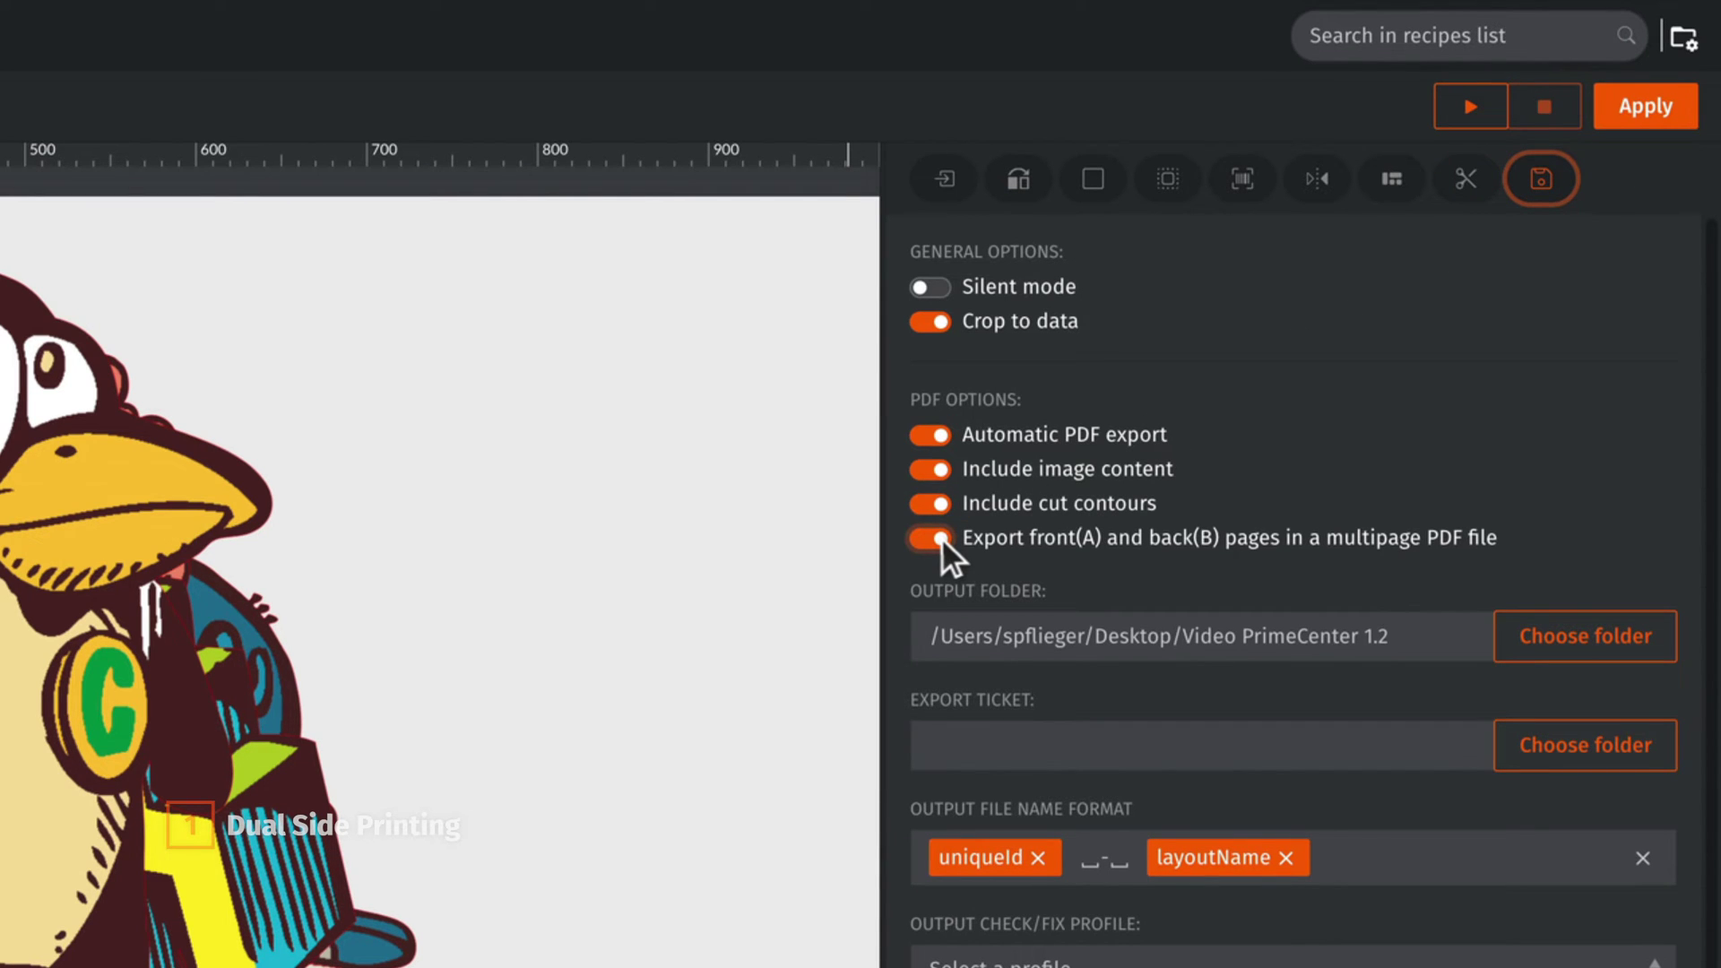
Turn on automatic cut export for Side A only and apply the recipe to nest Sides A and B
scroll(941, 556, "down", 2)
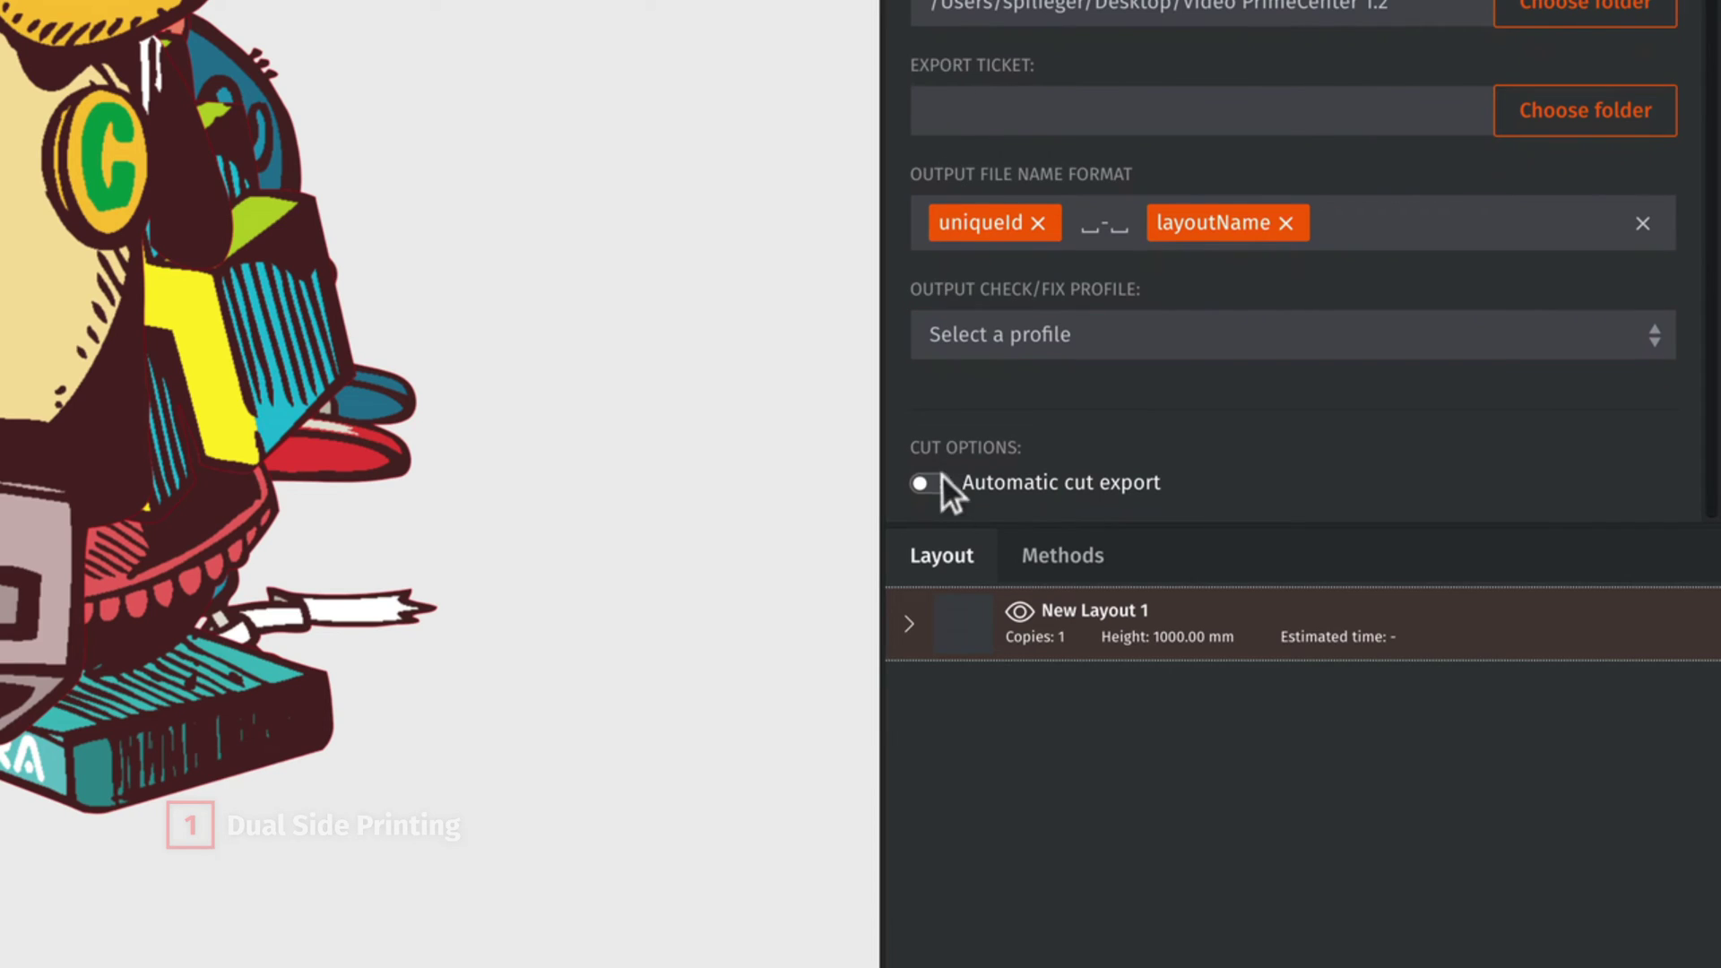
left_click(942, 484)
scroll(941, 483, "down", 2)
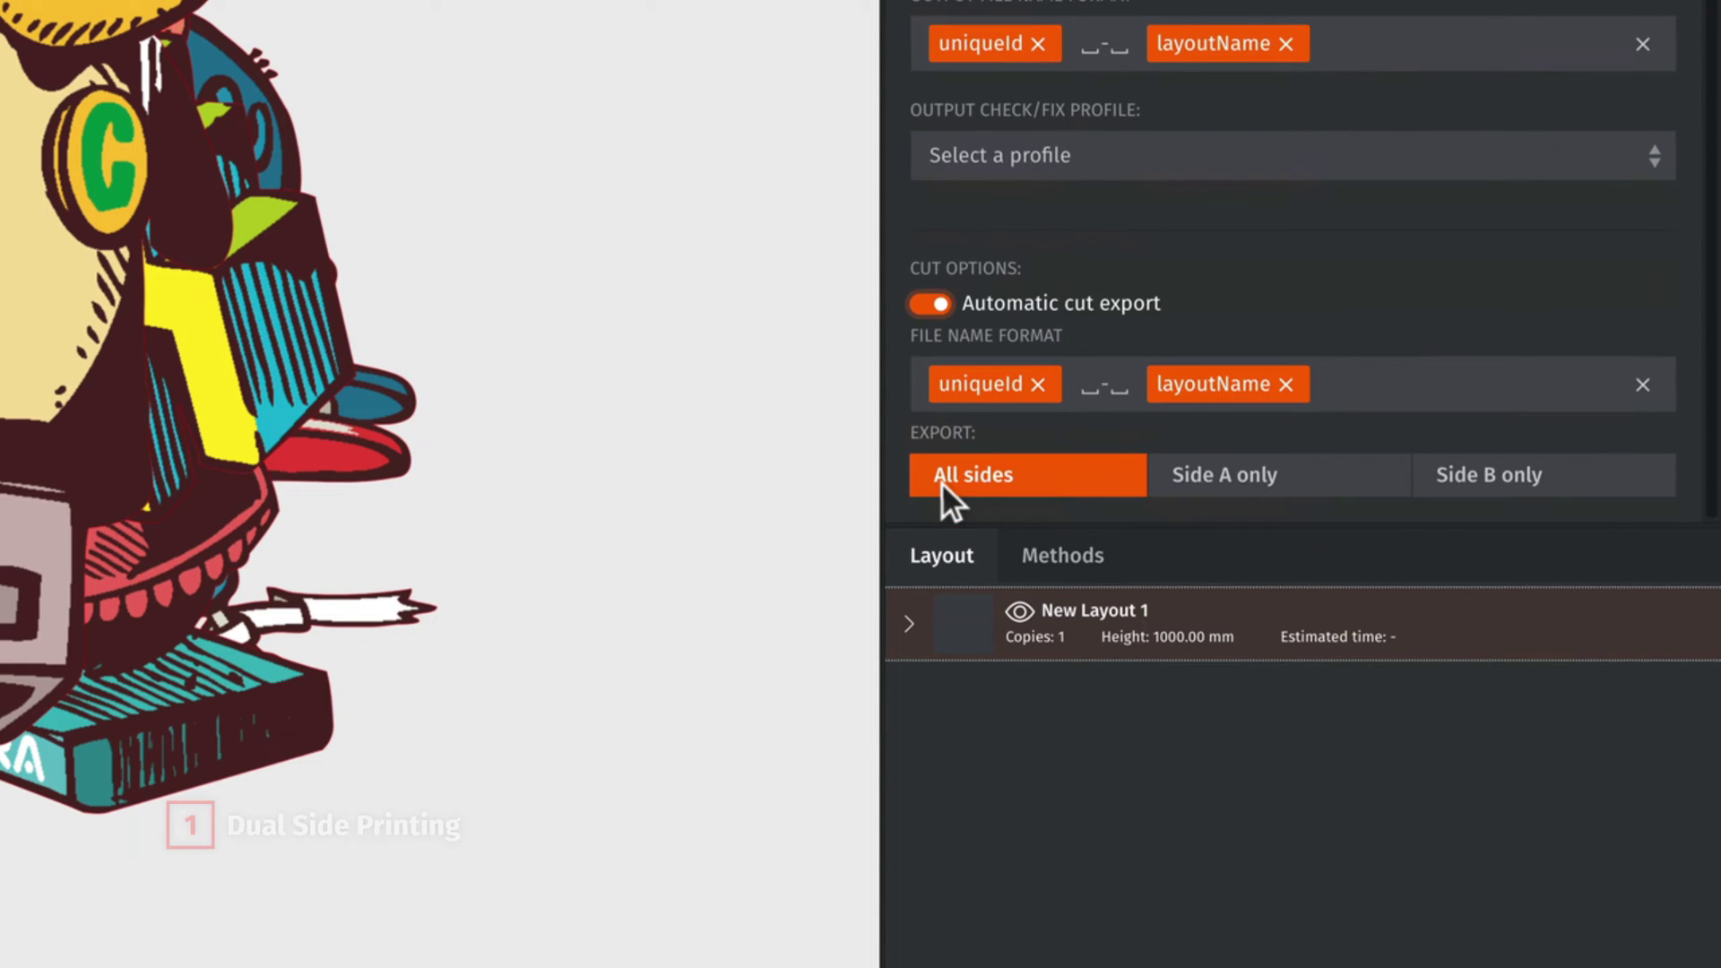
left_click(1326, 482)
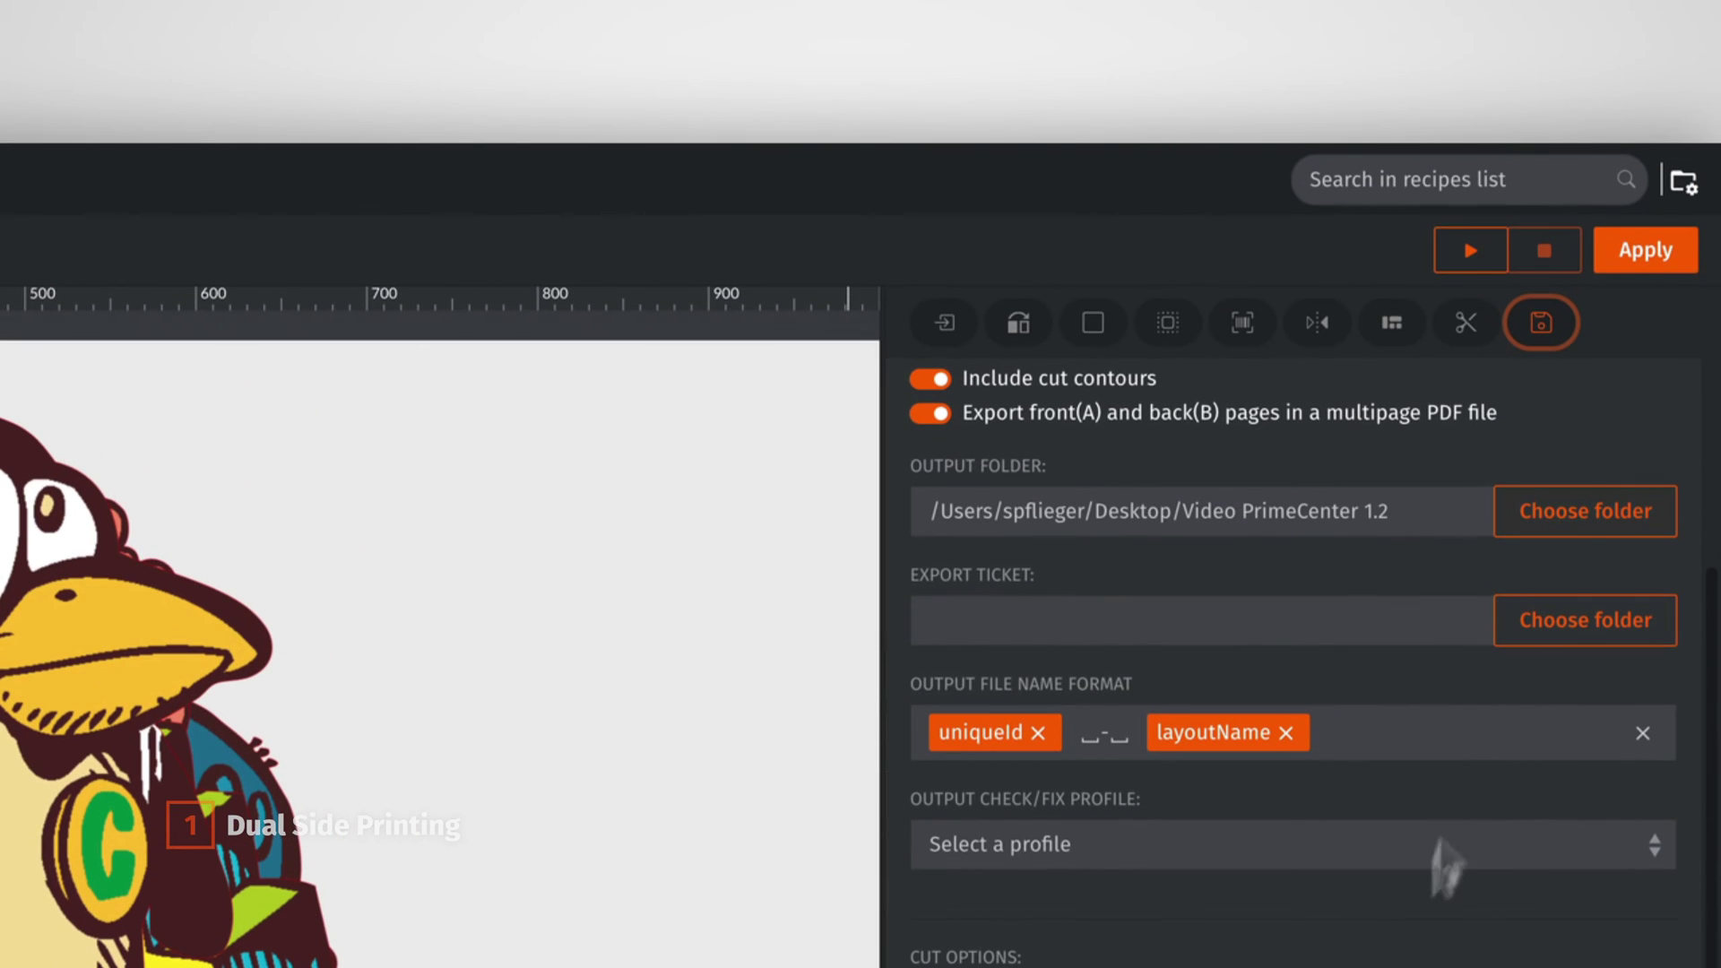
left_click(1639, 251)
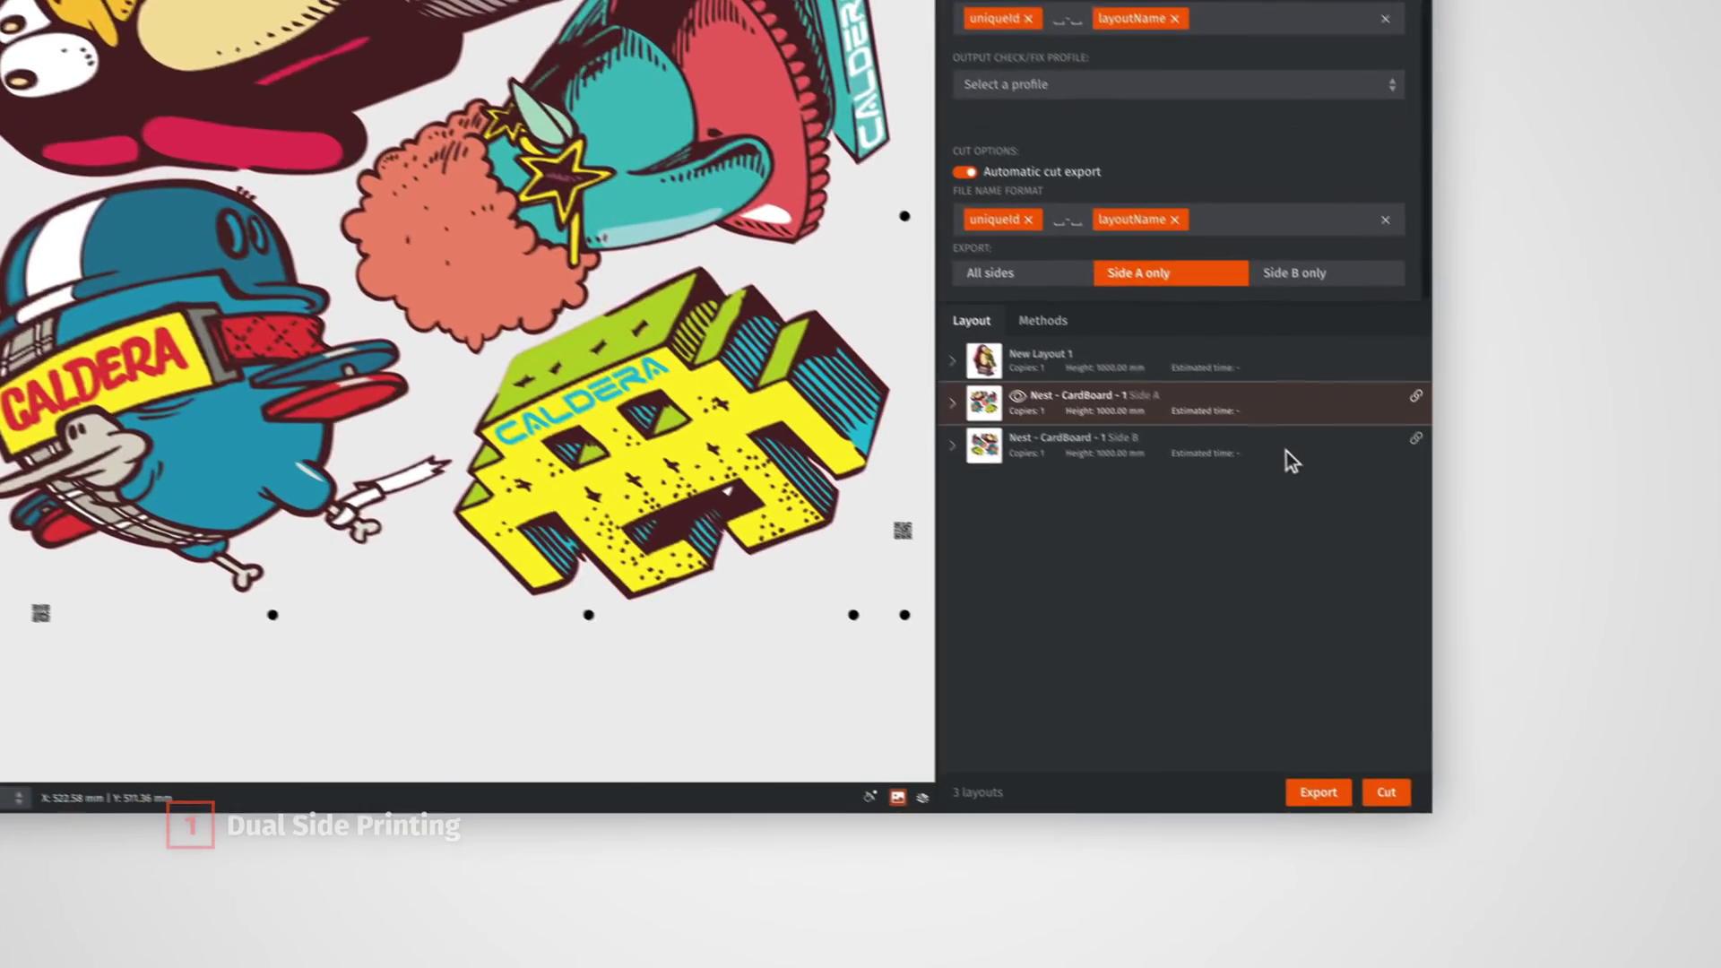
Preview the mirrored Side B nest, then return to the Side A nest
left_click(1456, 564)
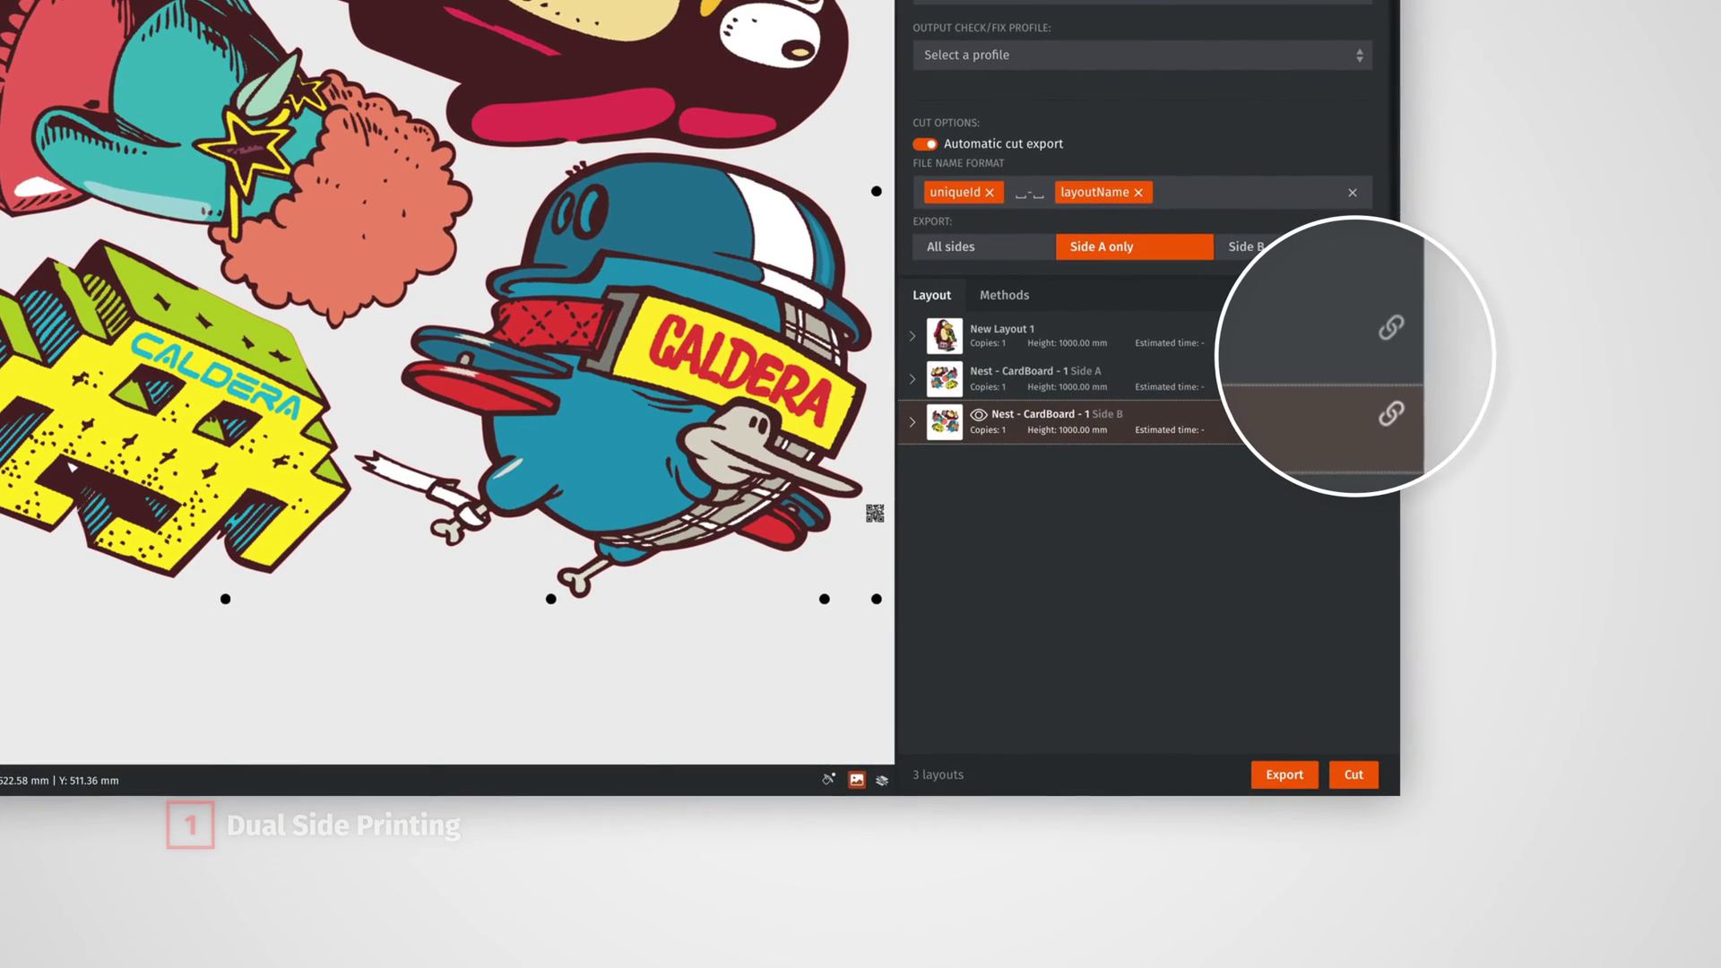
left_click(1075, 378)
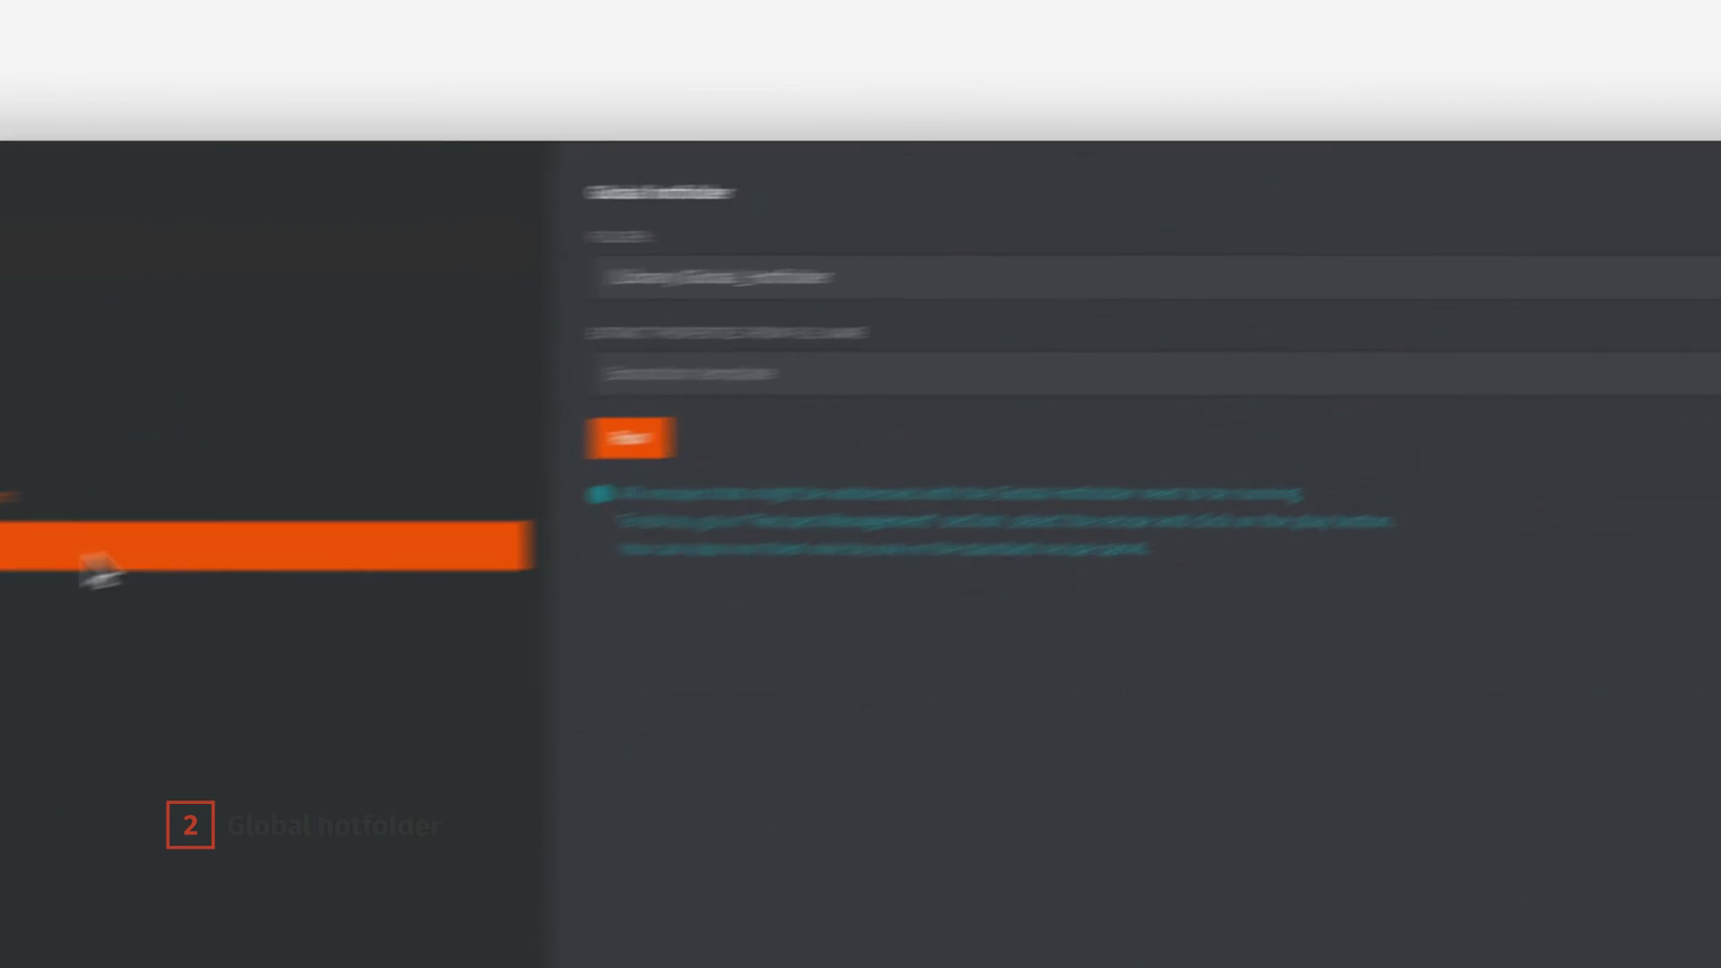
Inspect the Extraction template field's anyText and recipeName options
left_click(521, 412)
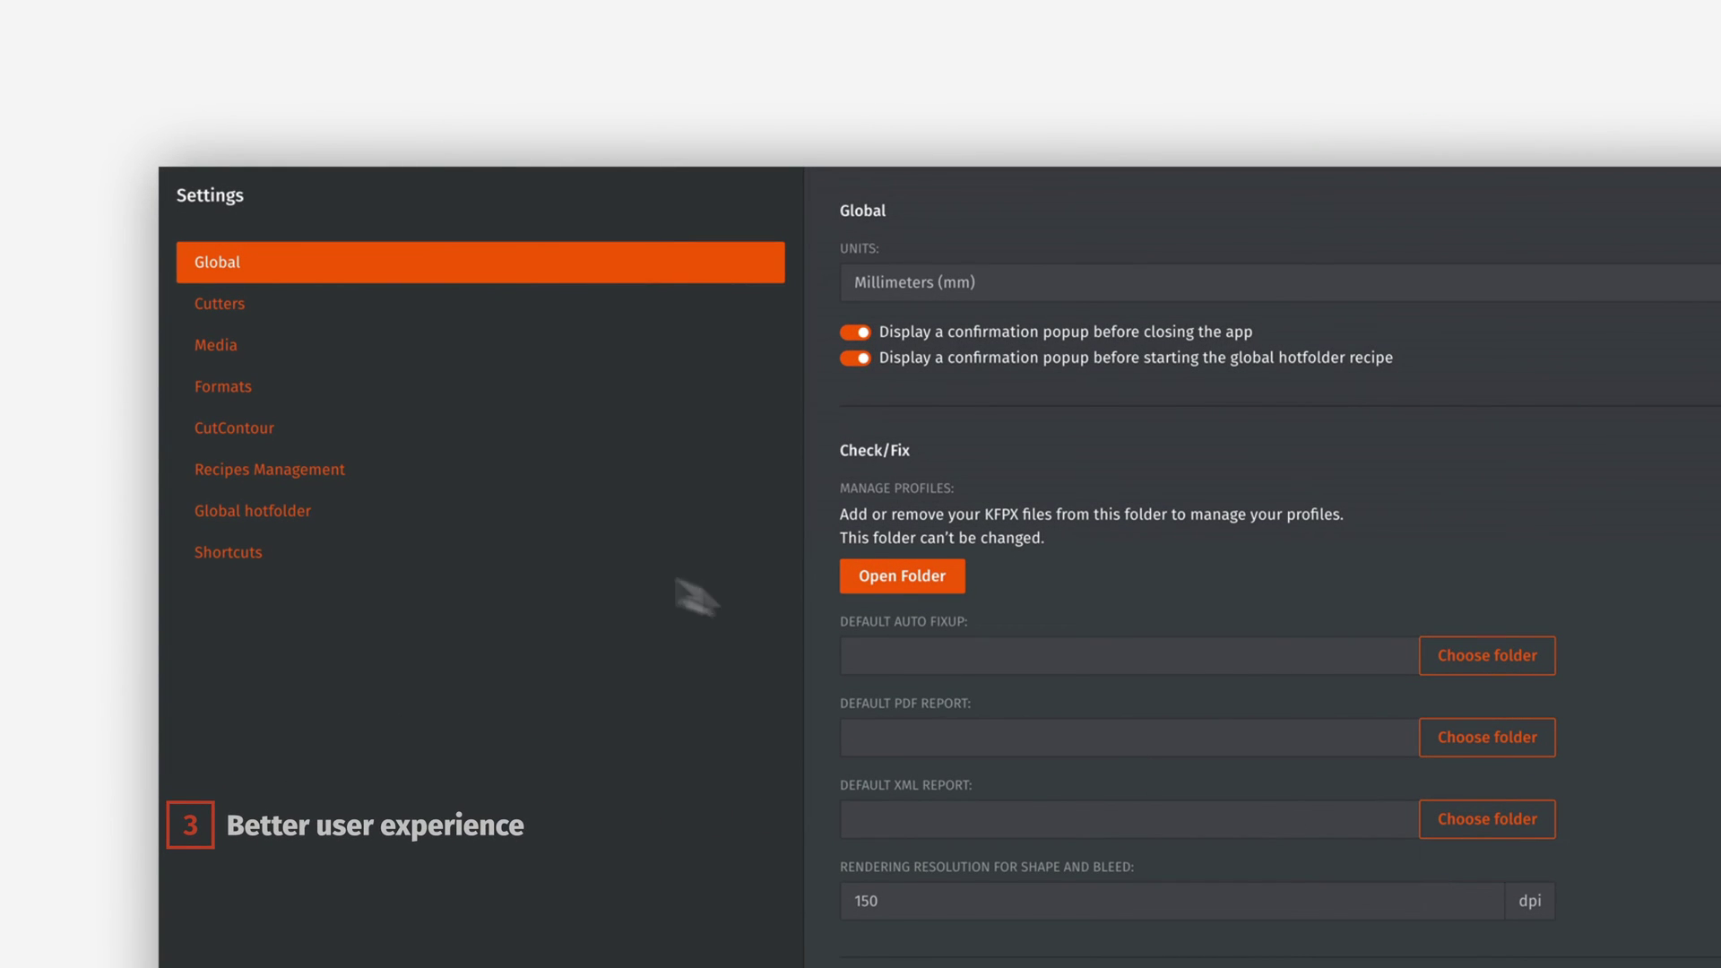
In Recipes Management, batch-run Aluminium Plate and Beachflags models A and B, then close Settings
left_click(378, 470)
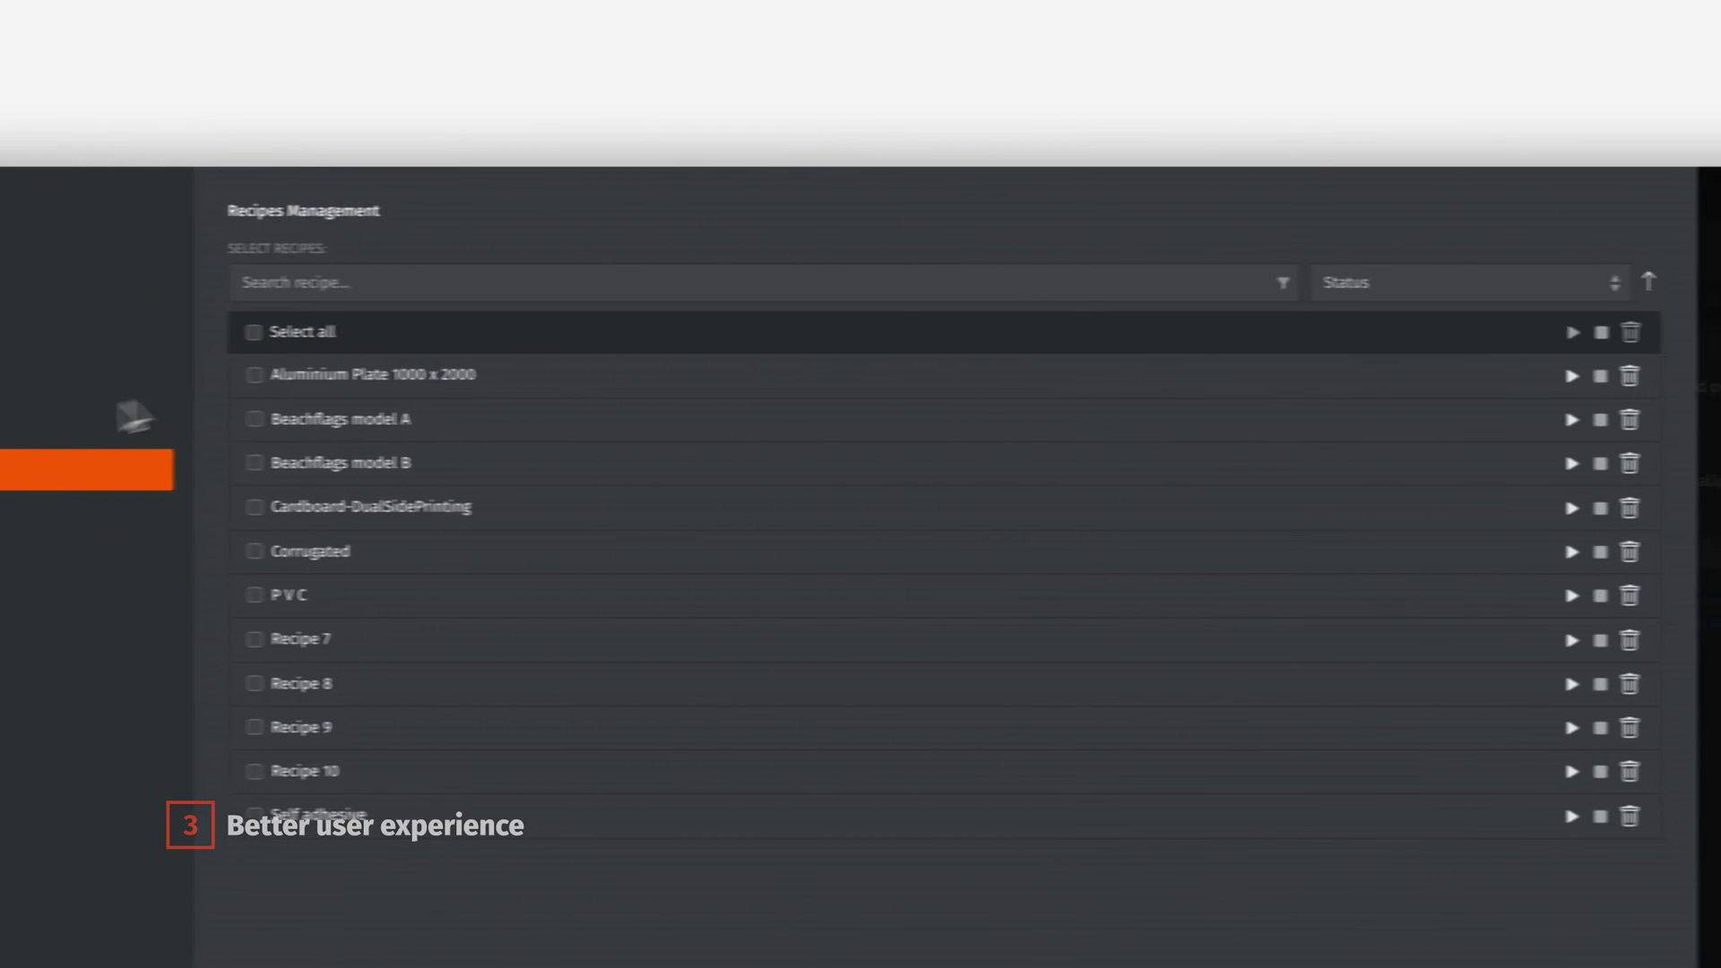
left_click(874, 376)
left_click(873, 418)
left_click(868, 463)
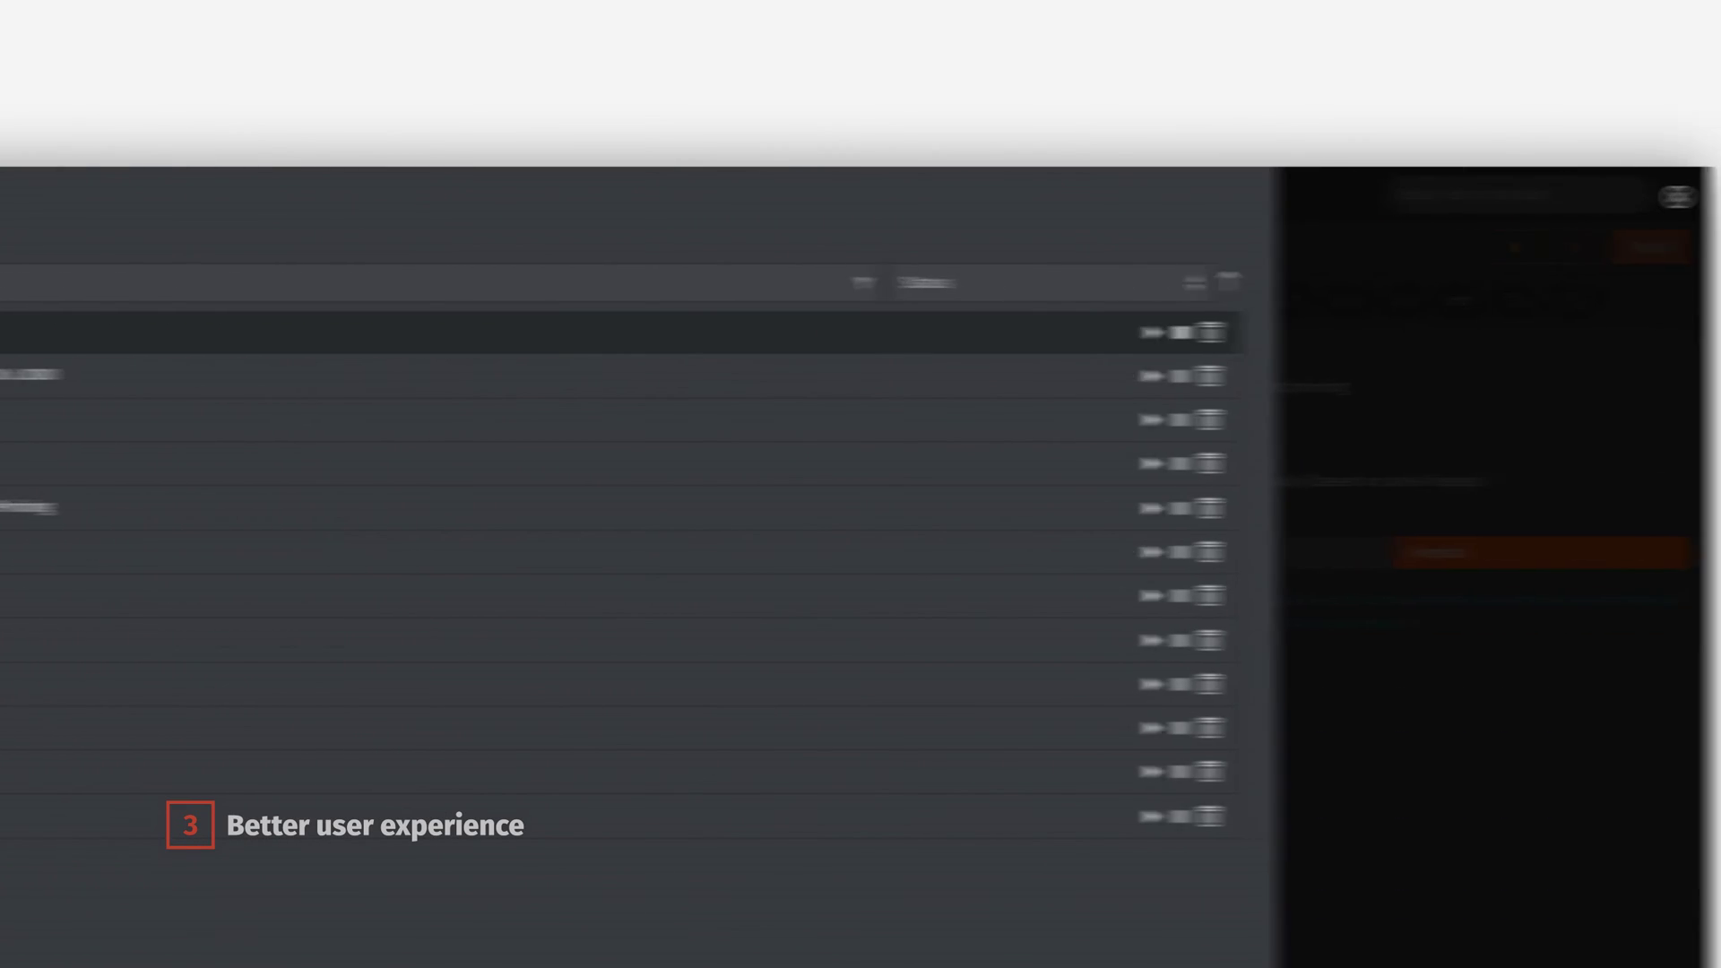
left_click(1523, 333)
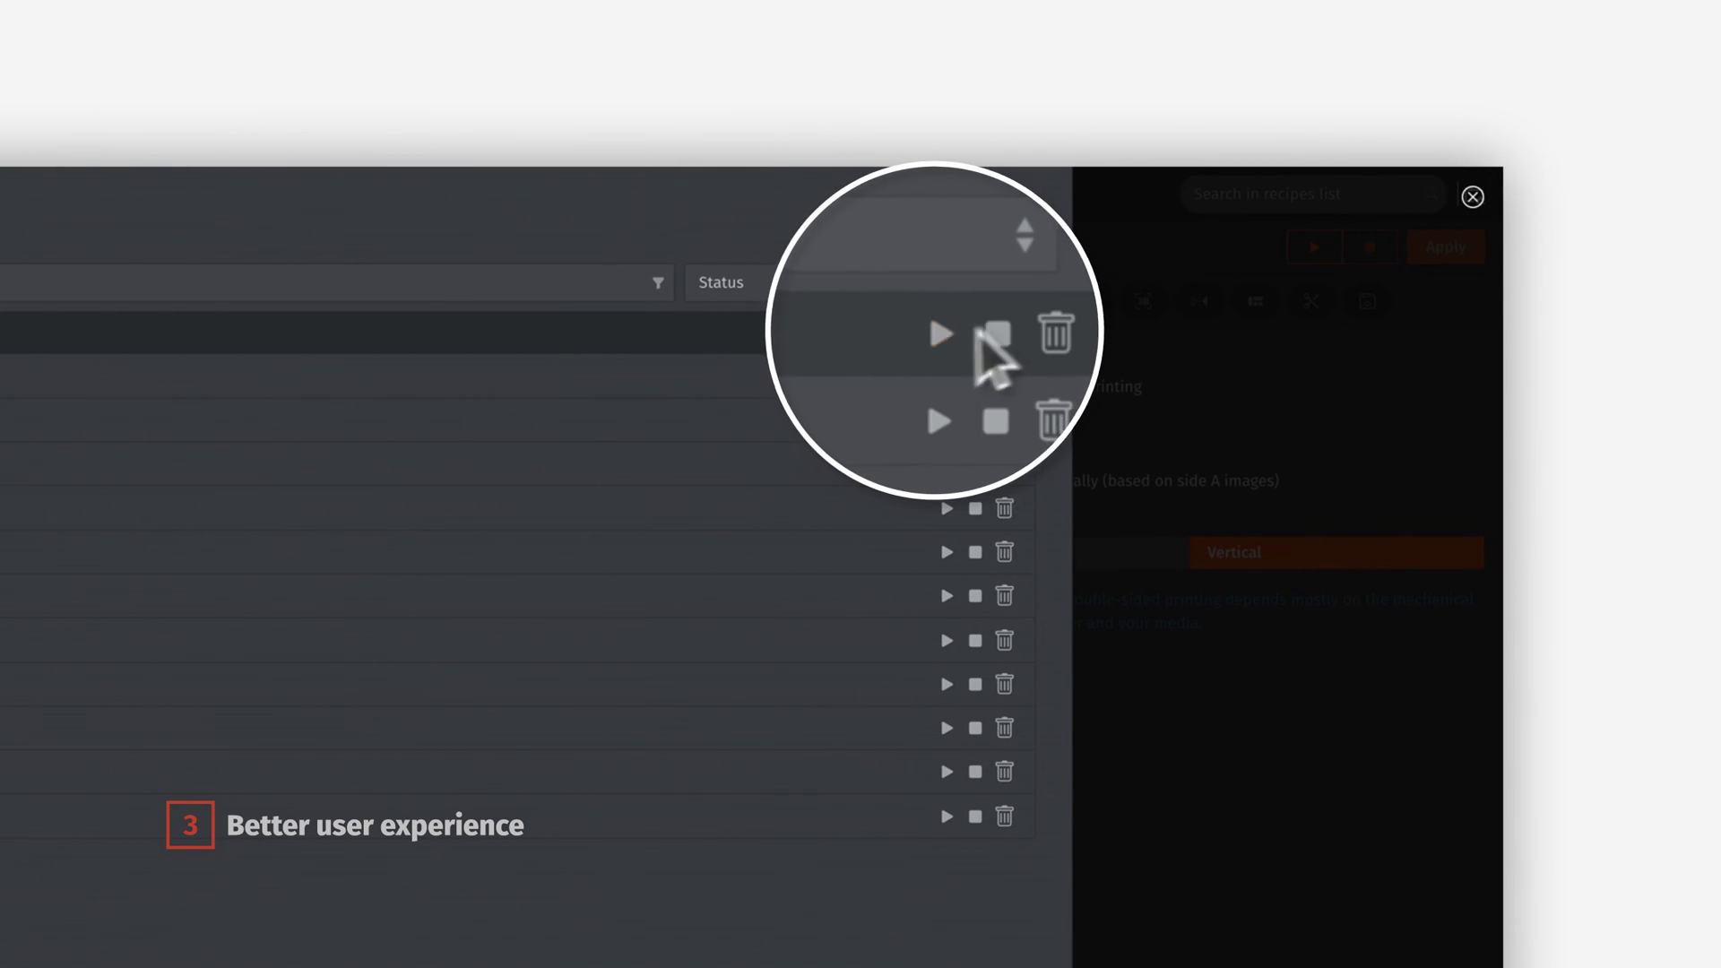
left_click(1472, 197)
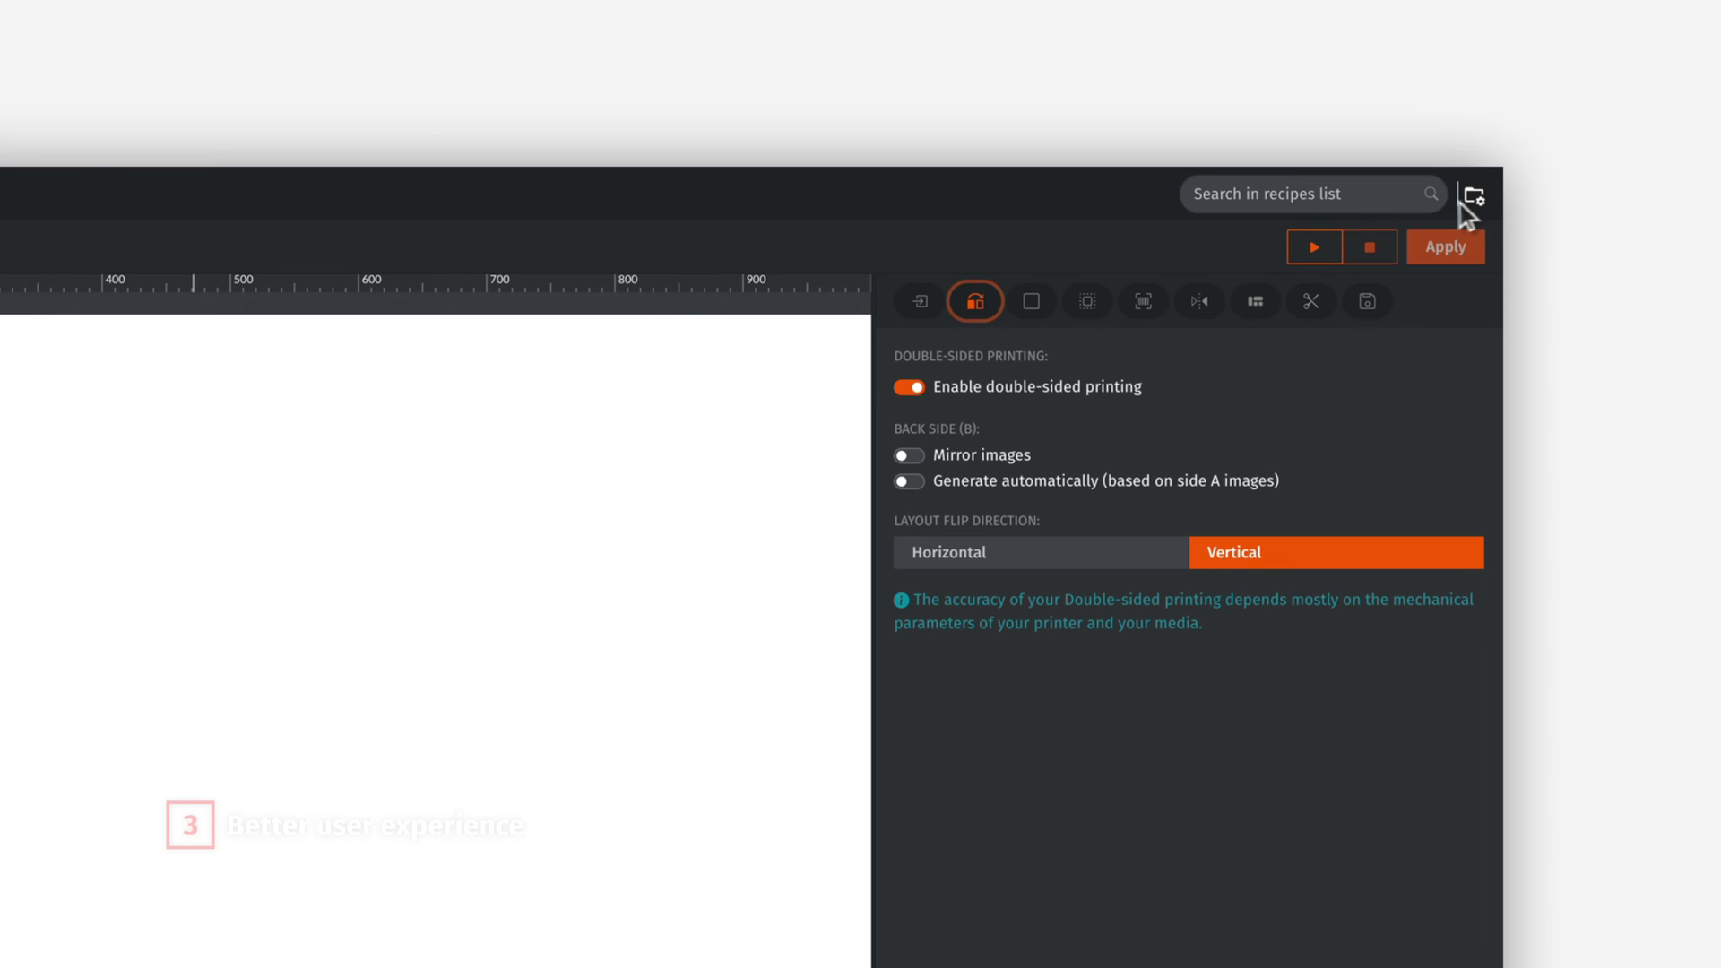
Open the Beachflags model A and Beachflags model B recipes from the recipe list
left_click(1373, 201)
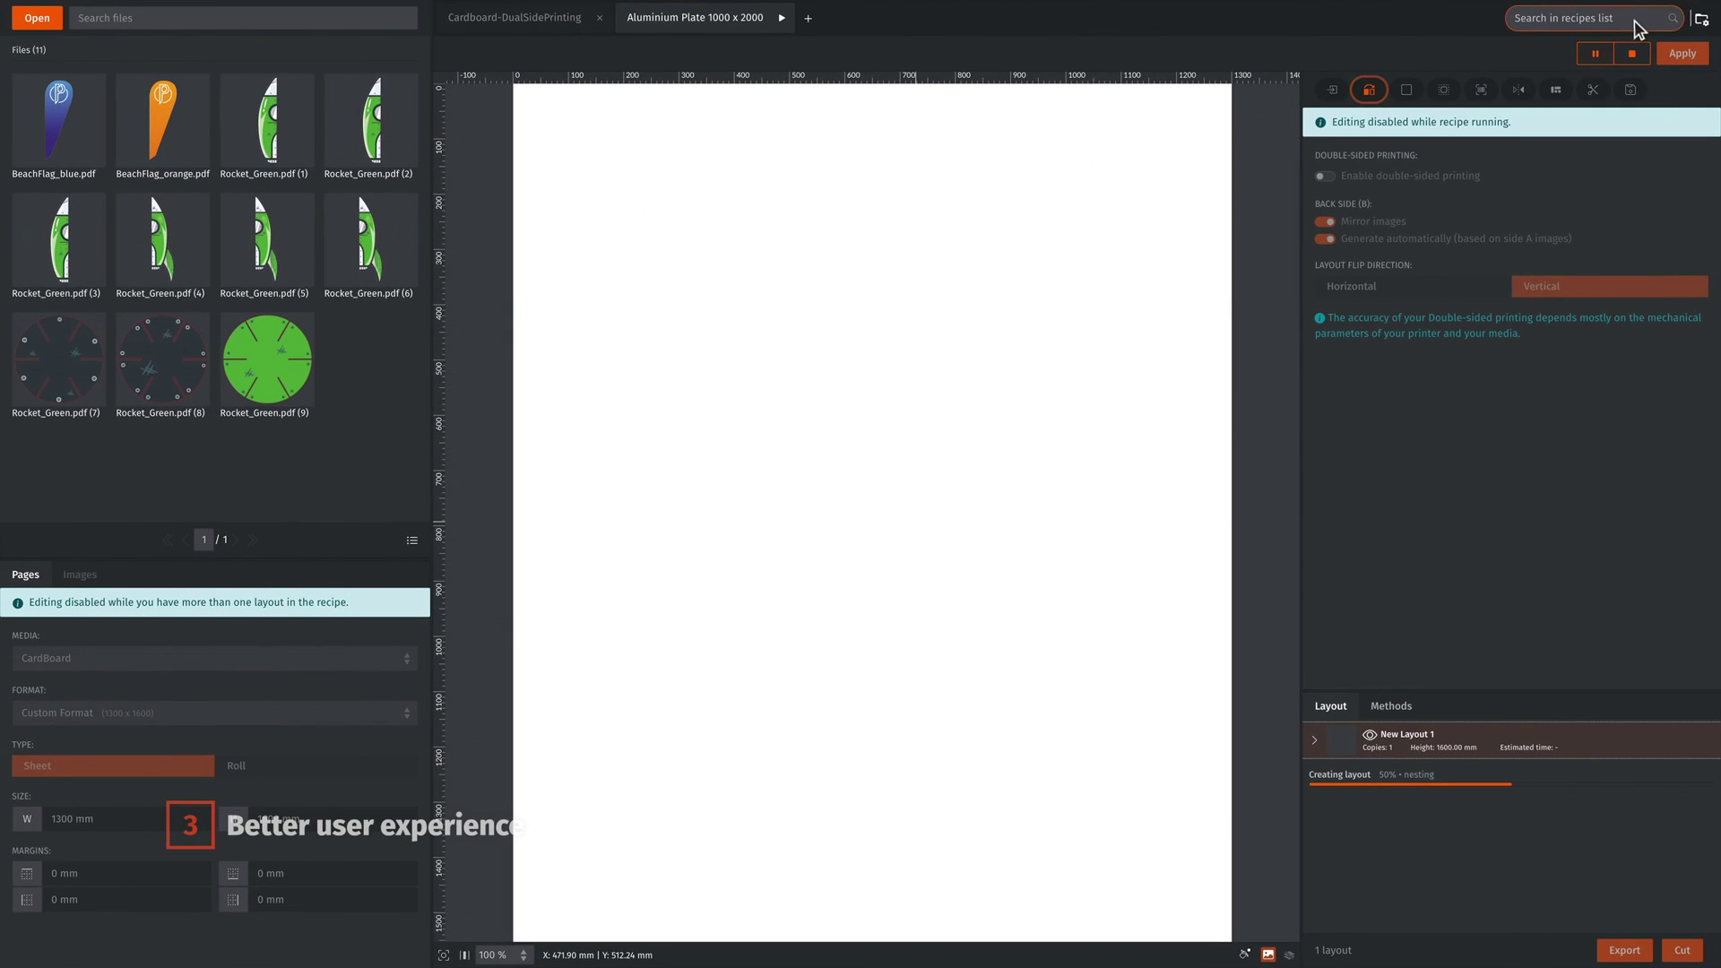
left_click(1548, 78)
left_click(1553, 136)
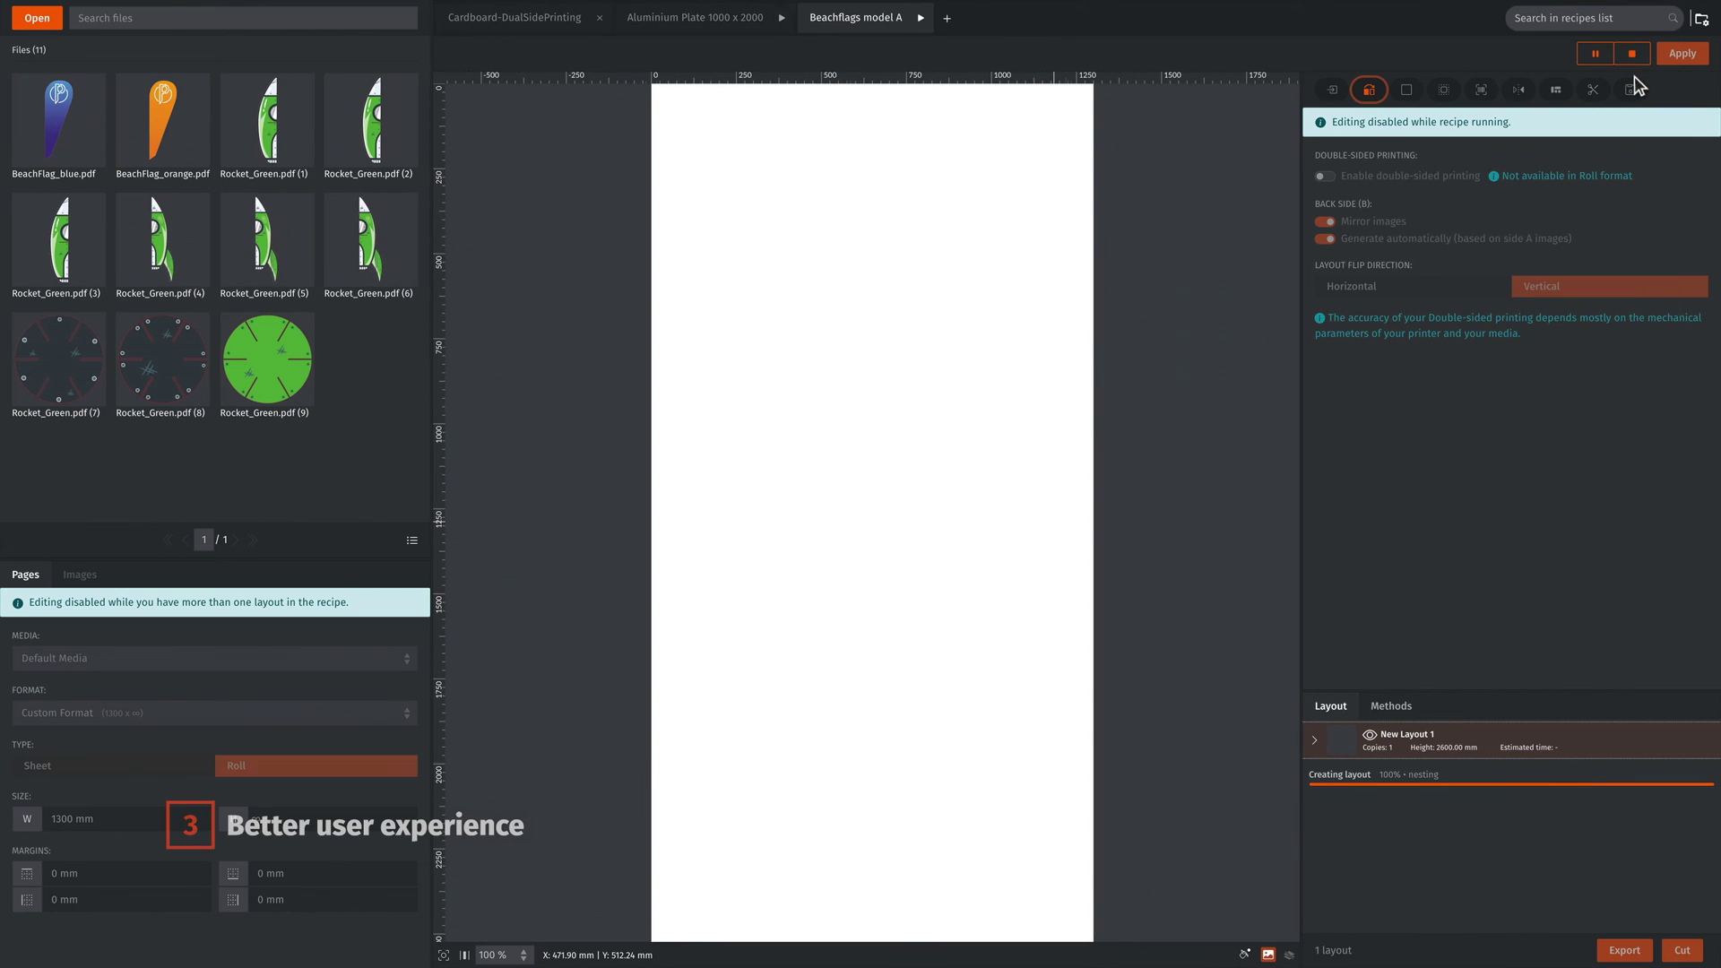
left_click(1633, 19)
left_click(1633, 104)
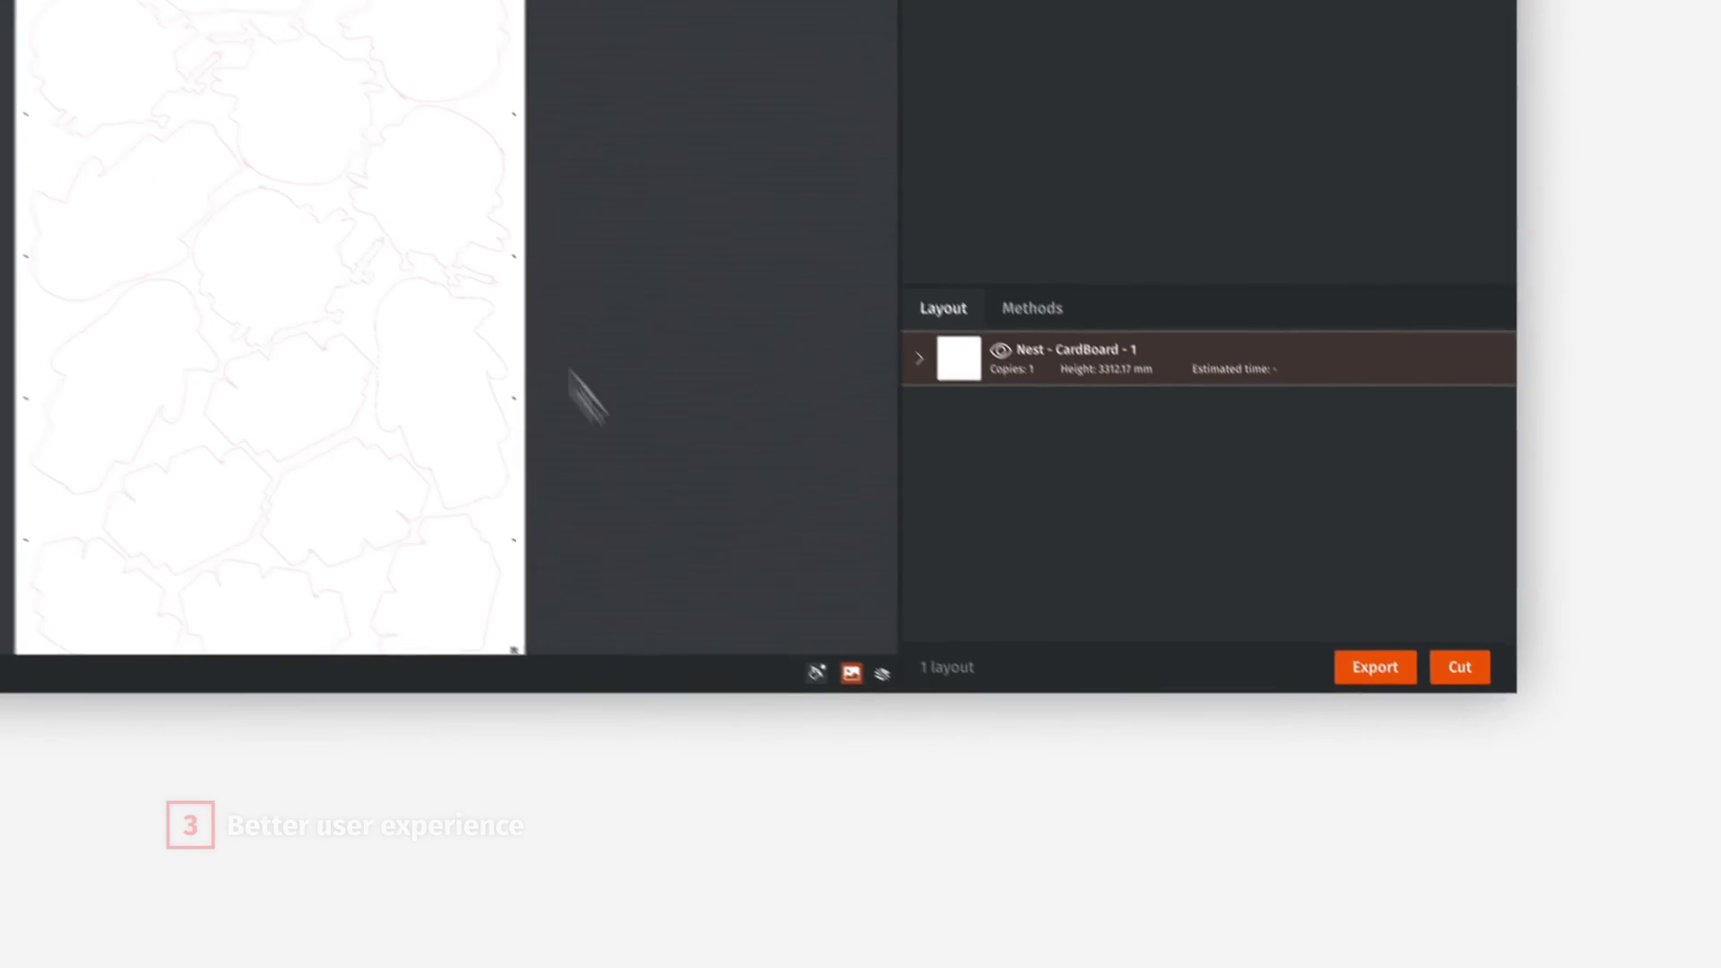
Set the Aluminium Plate sheet background to blue (9, 24, 225), then view Beachflags model B
left_click(850, 673)
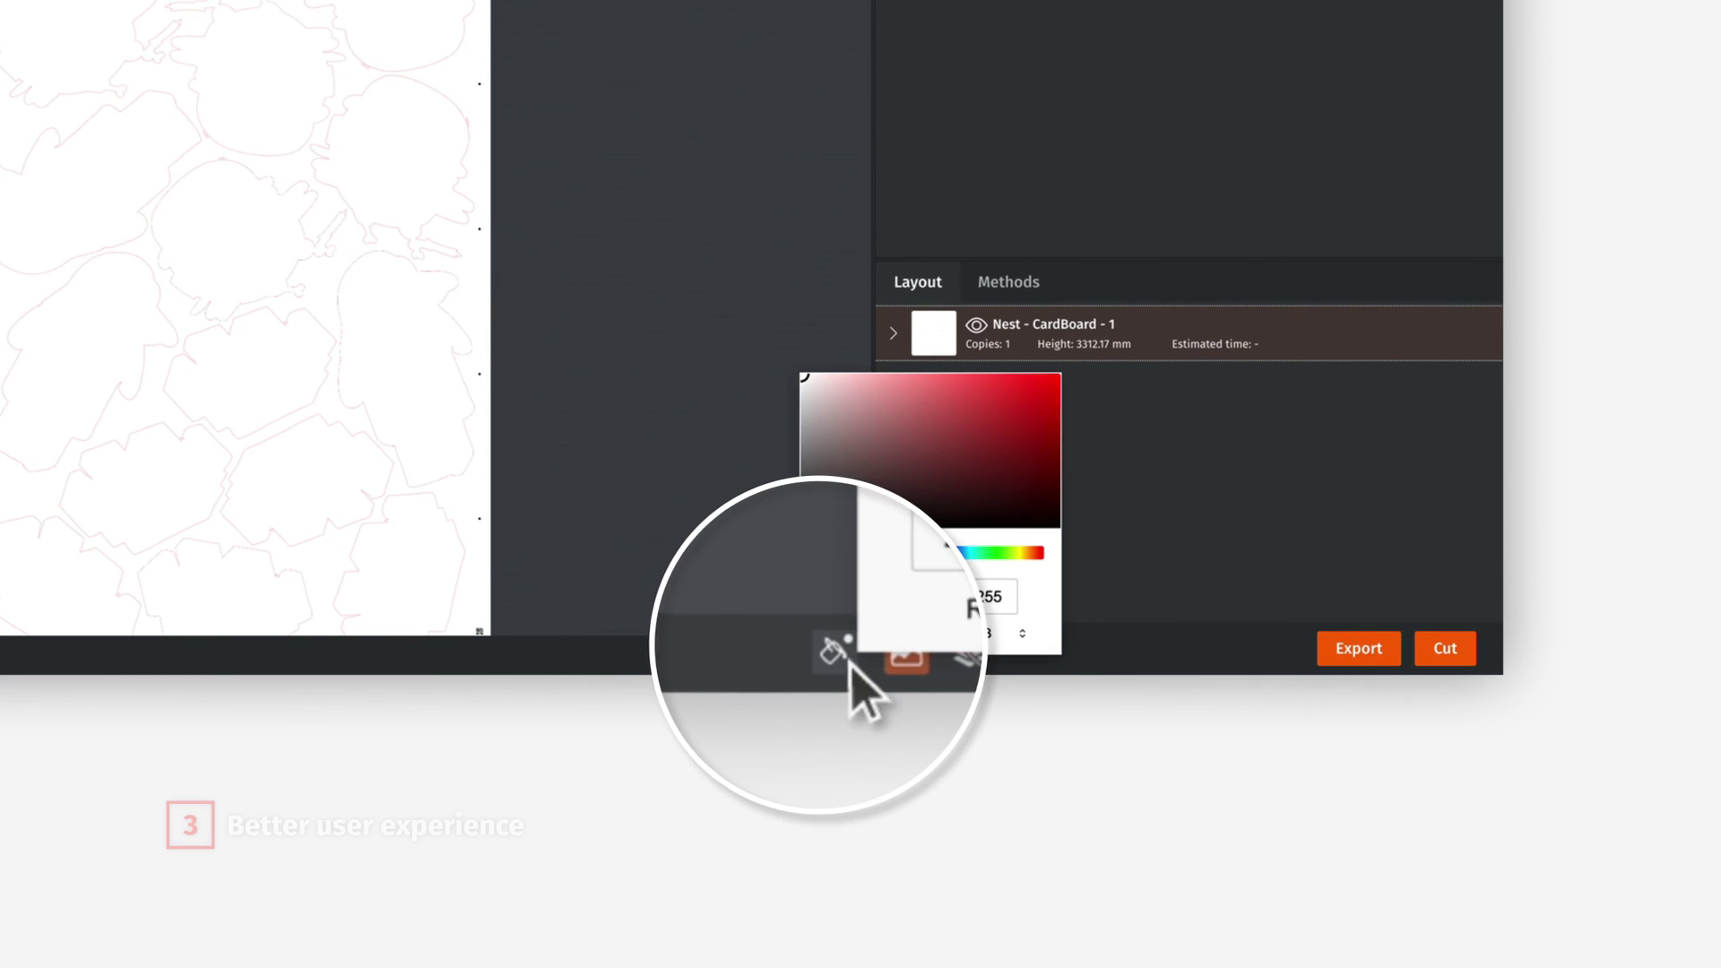
left_click_drag(901, 552, 948, 552)
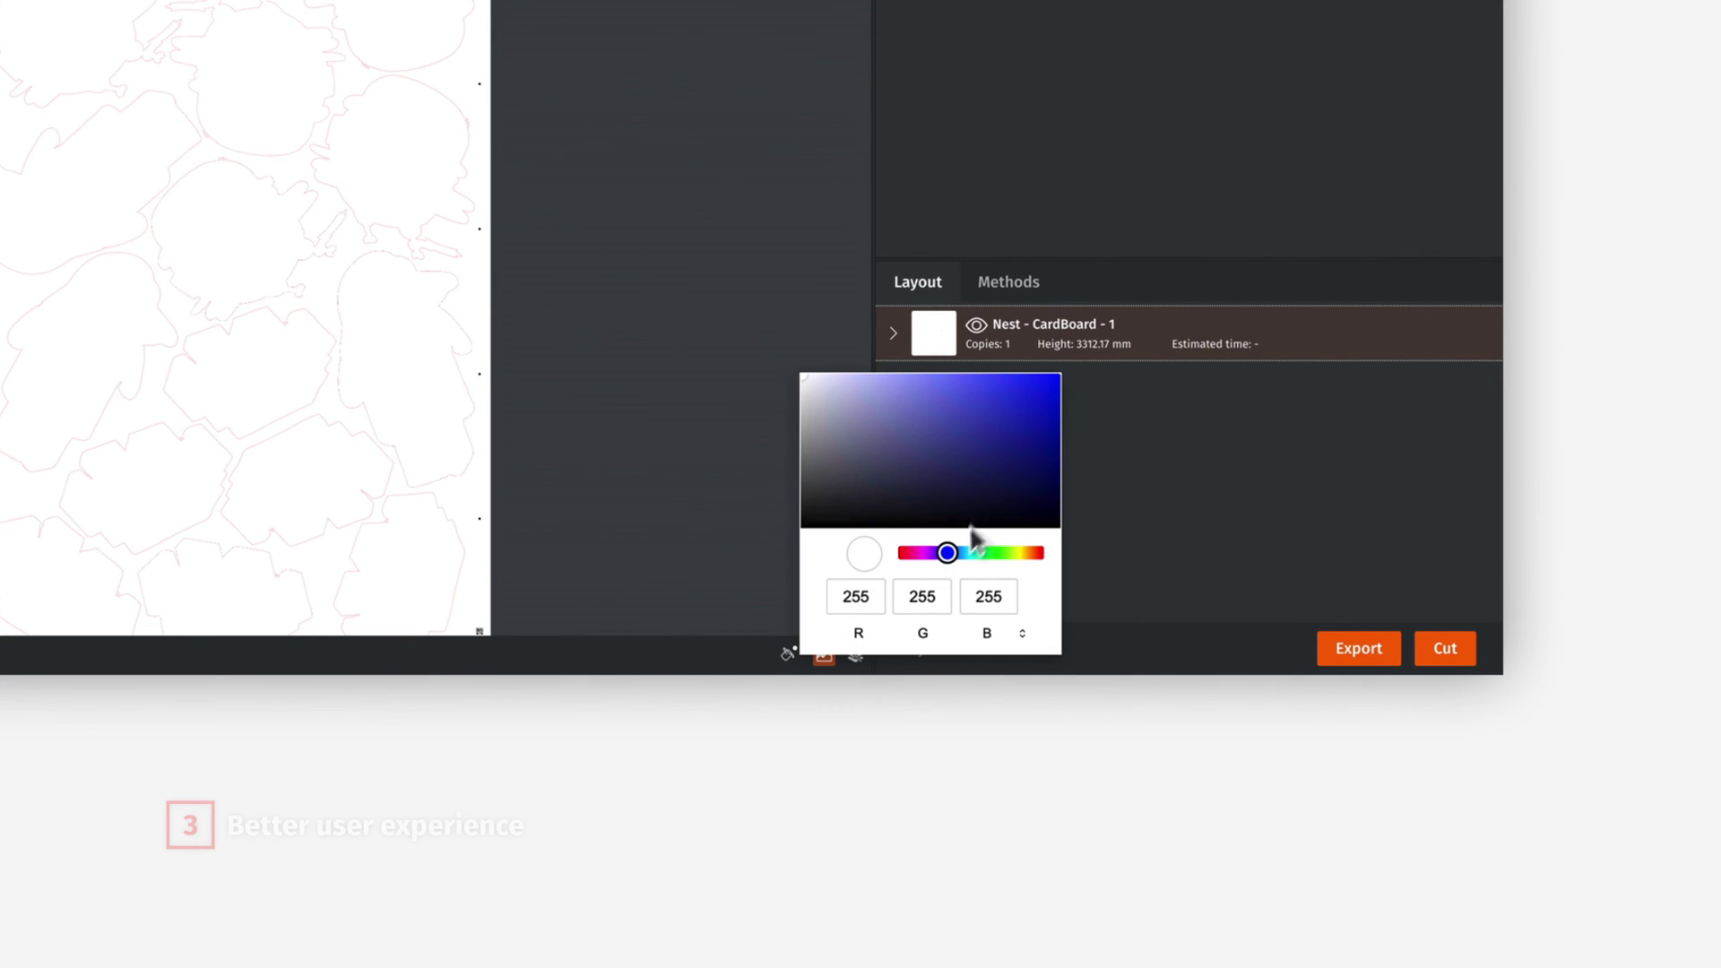
left_click(1056, 404)
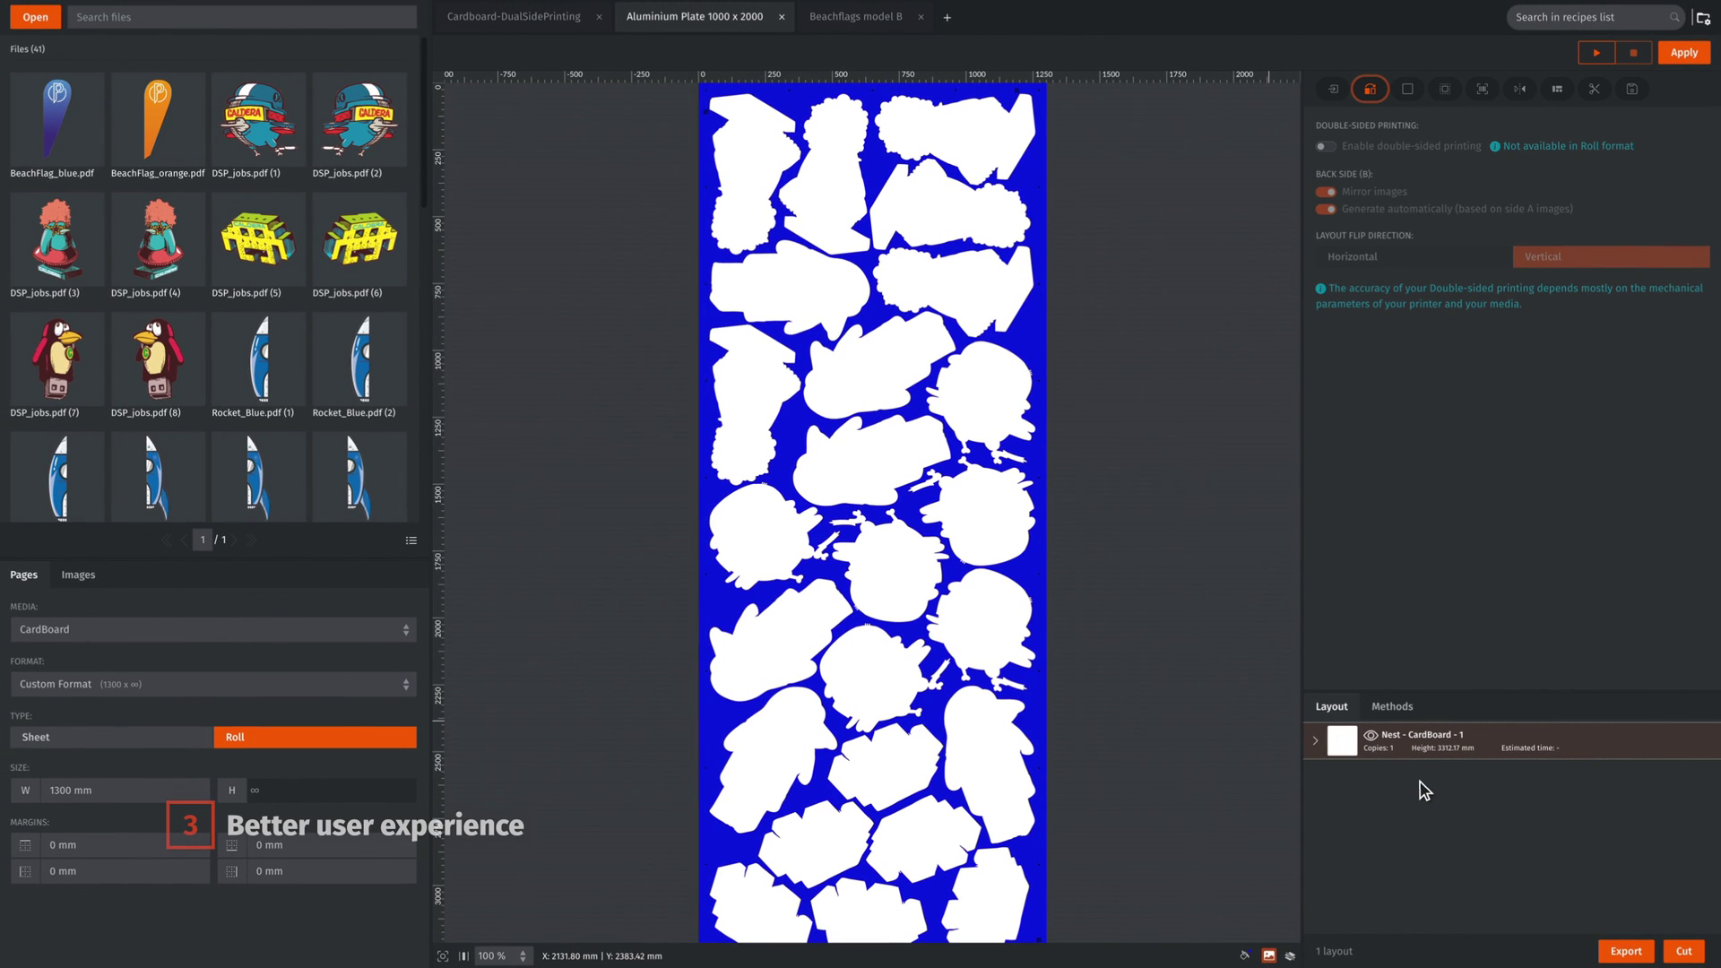
left_click(908, 25)
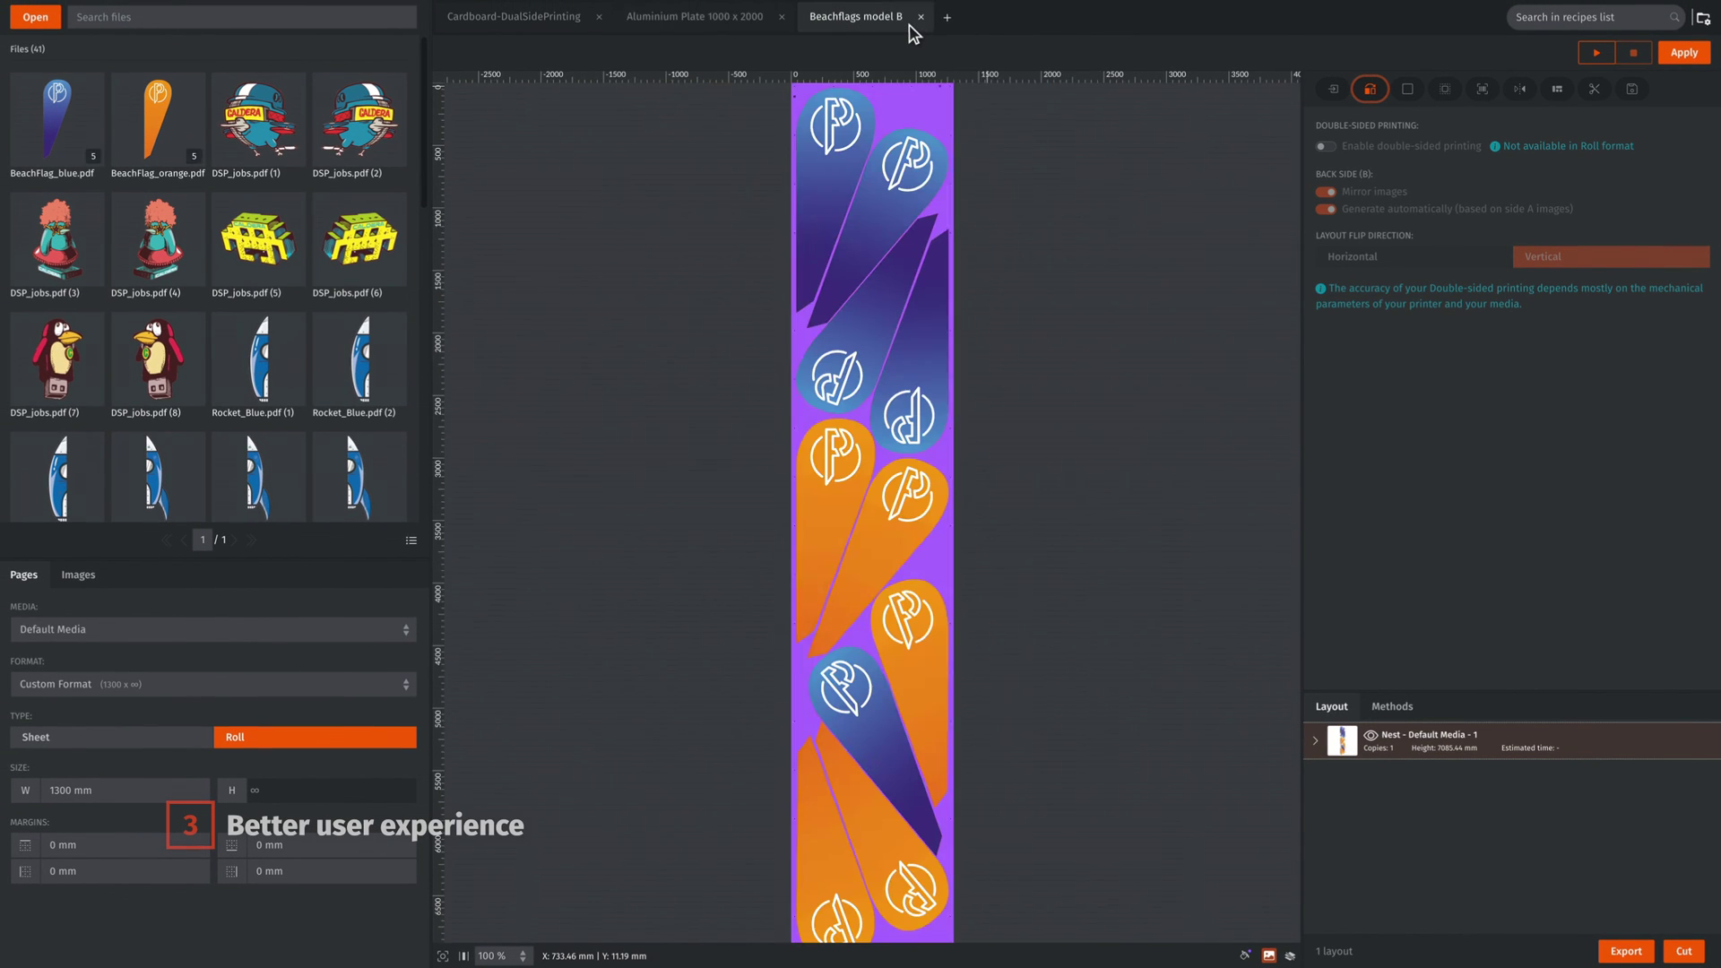